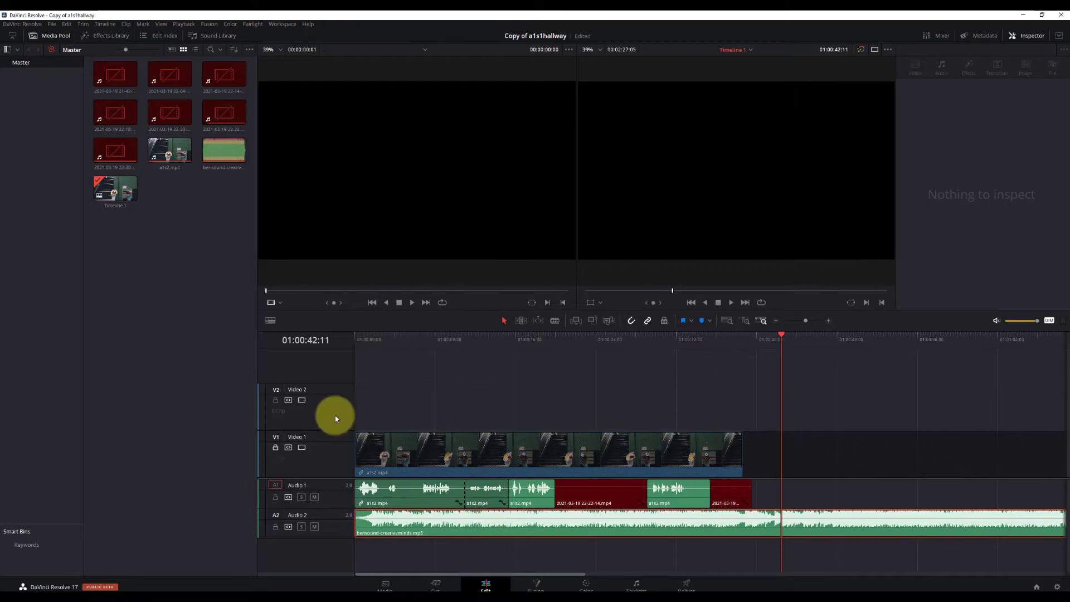
Step: Toggle the timeline's Audio Waveforms display option off and back on so clips show waveforms
{"action": "left_click", "coordinate": [270, 322]}
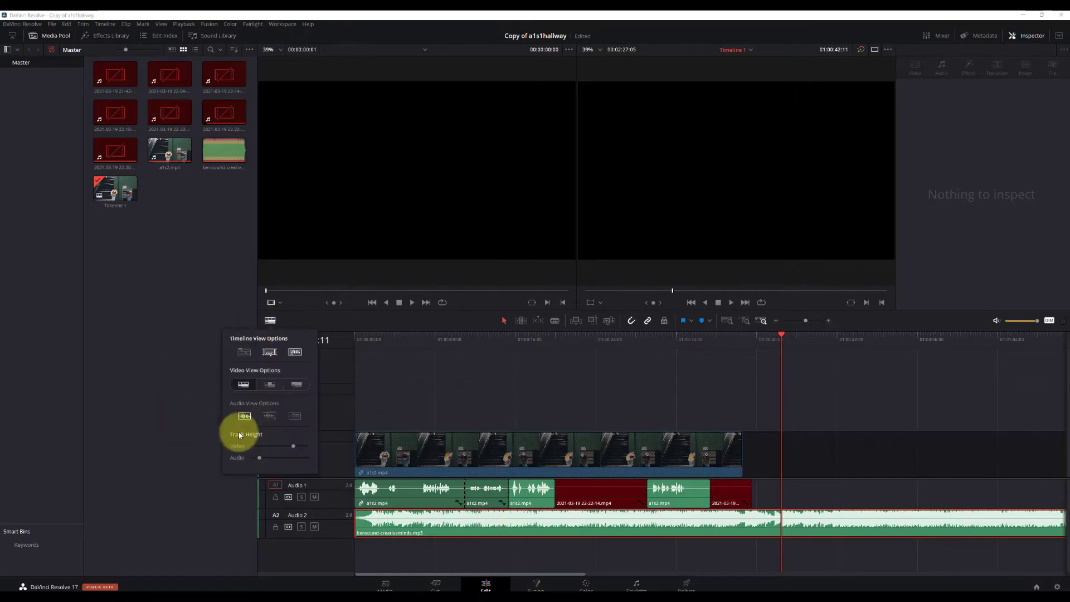
{"action": "left_click", "coordinate": [294, 353]}
{"action": "left_click", "coordinate": [294, 353]}
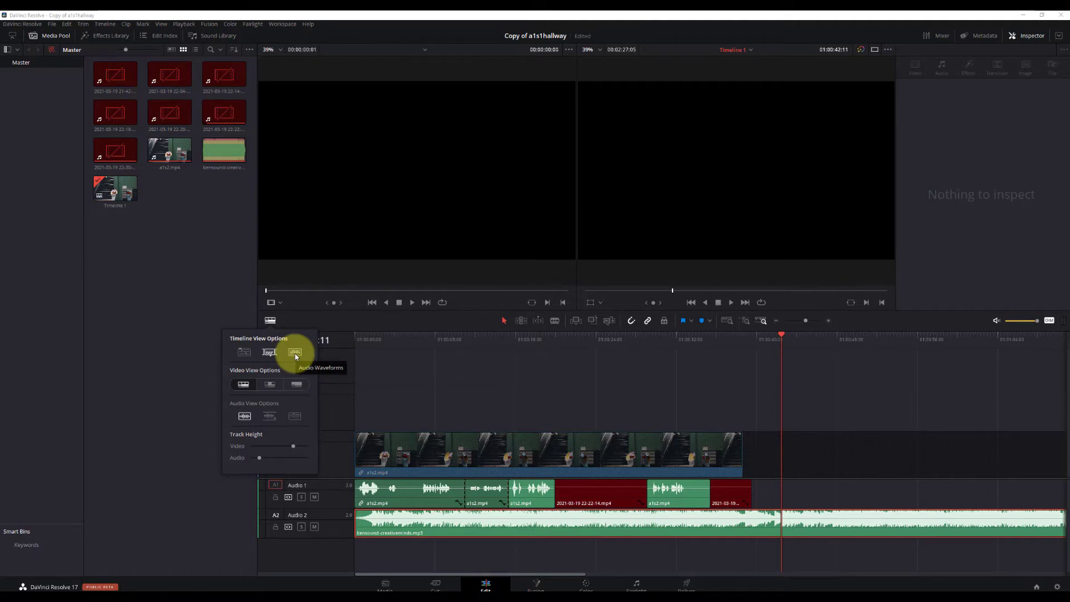
{"action": "left_click", "coordinate": [295, 353]}
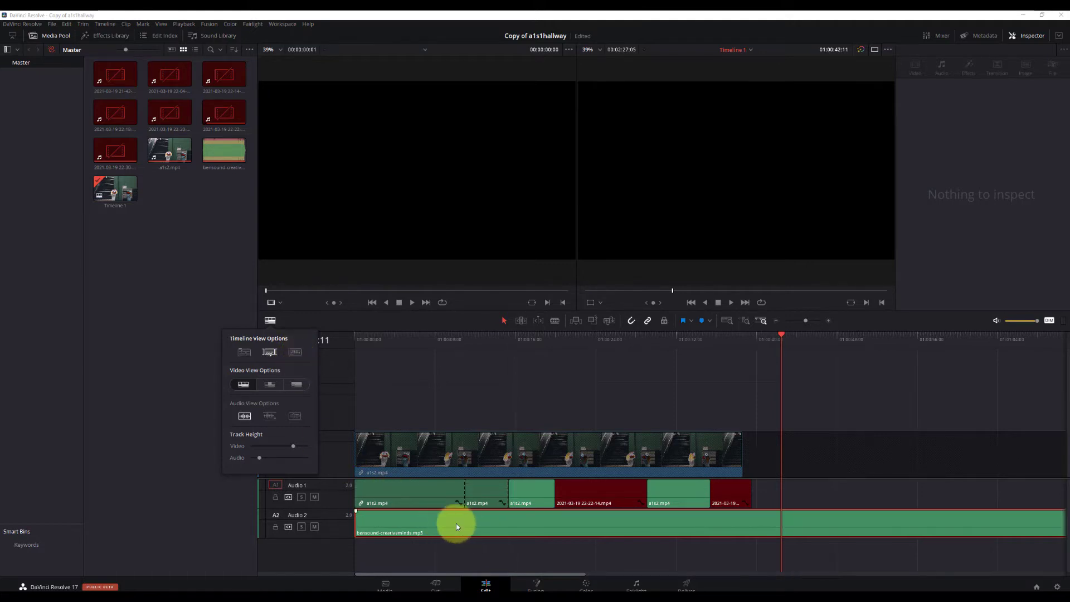
{"action": "left_click", "coordinate": [293, 352]}
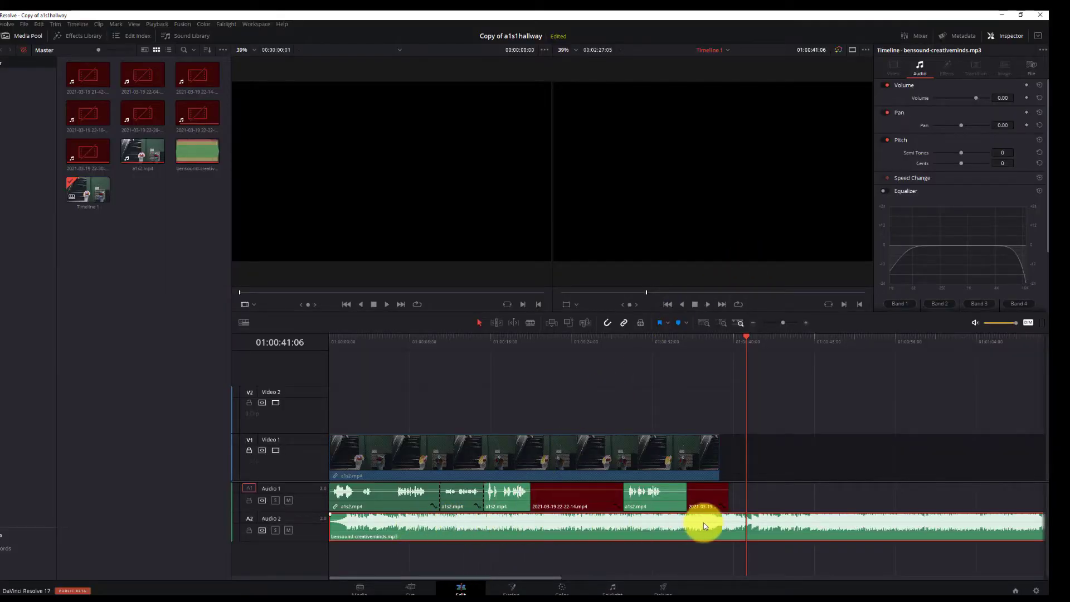
Step: Play and stop the timeline a few times to check for audio
{"action": "key", "text": "space"}
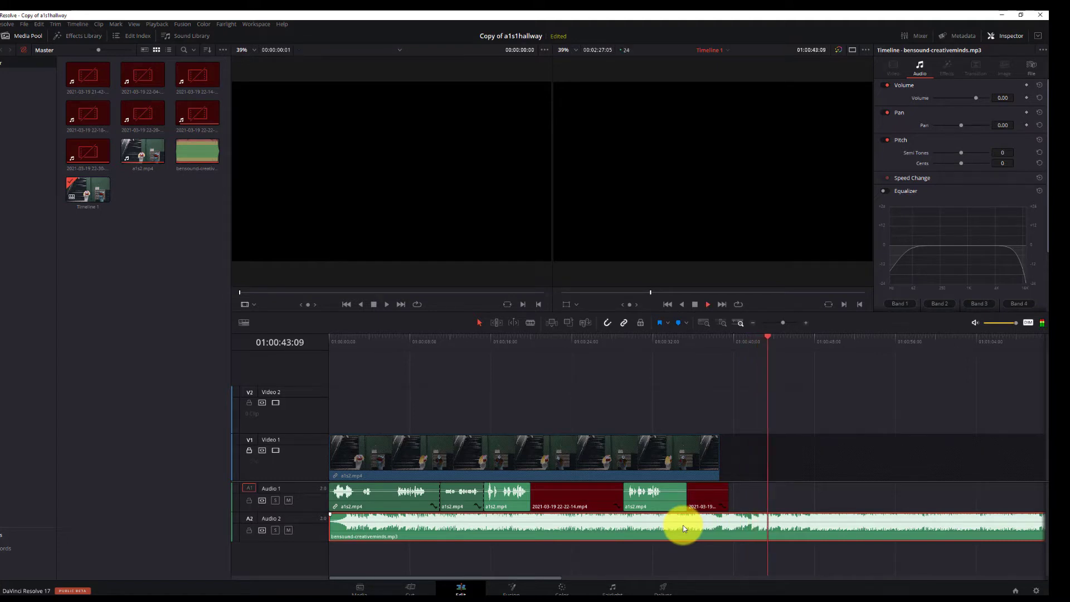
{"action": "key", "text": "space"}
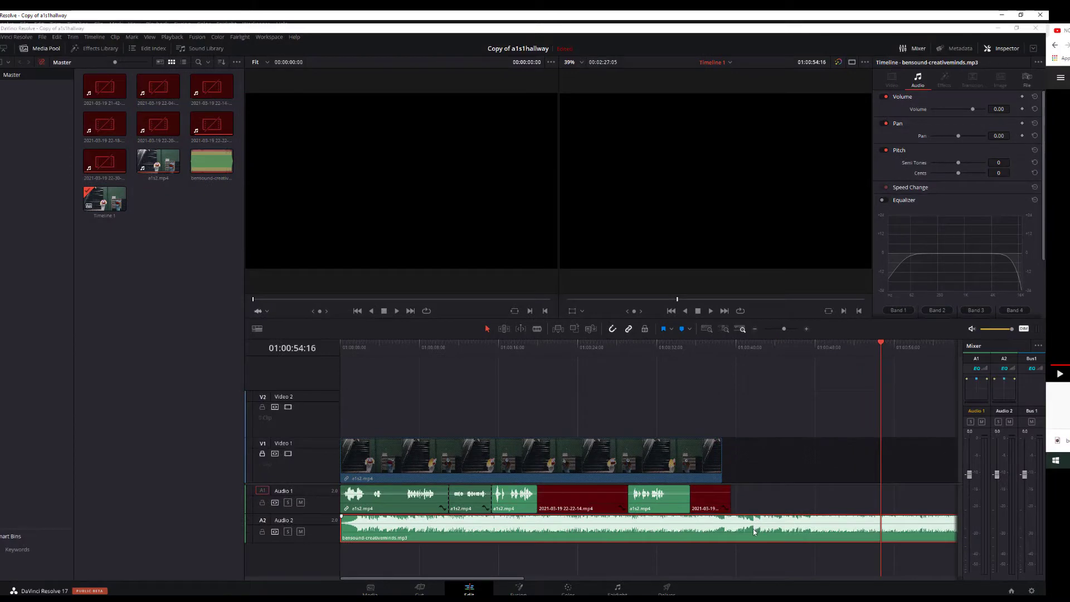
{"action": "key", "text": "space"}
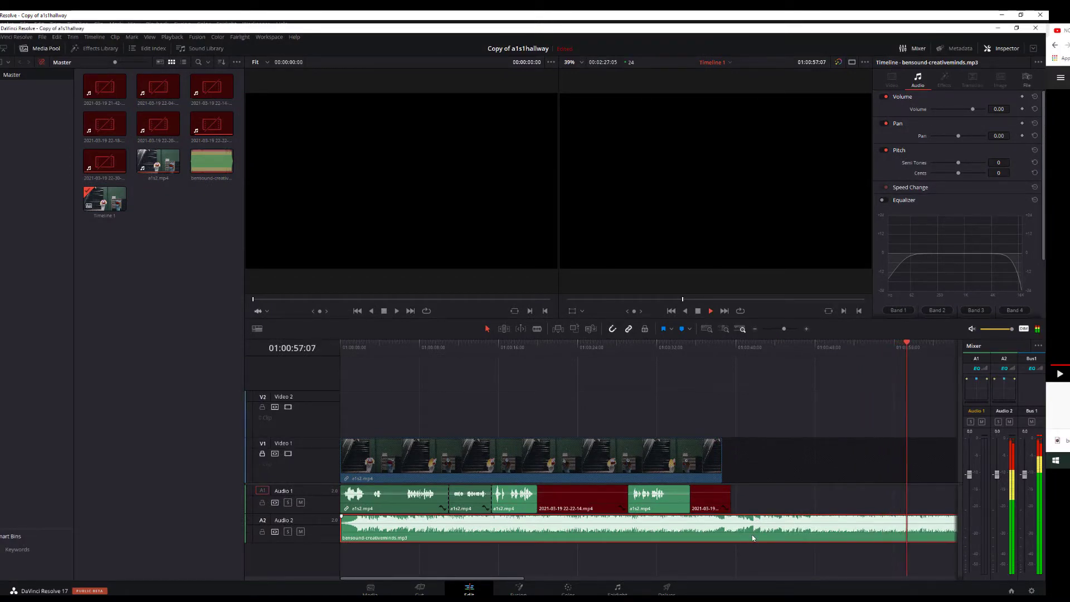
{"action": "key", "text": "space"}
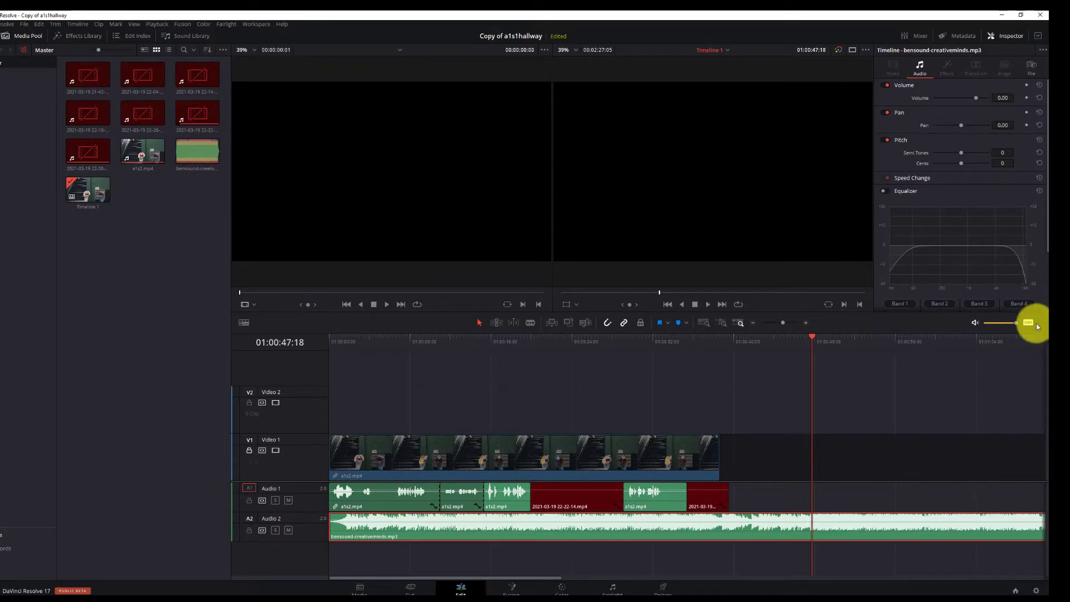
{"action": "key", "text": "space"}
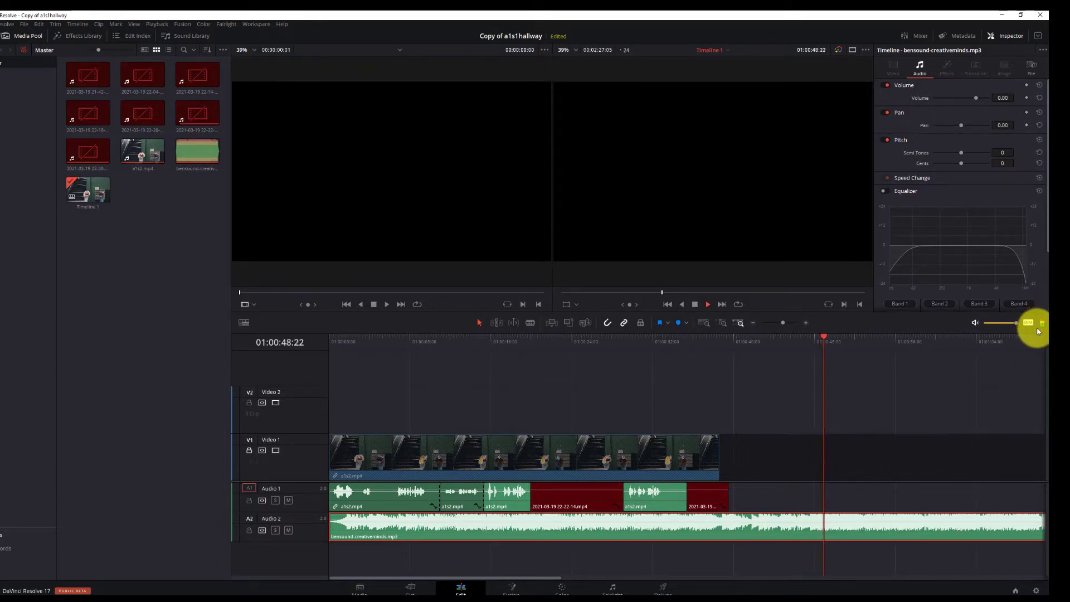
{"action": "key", "text": "space"}
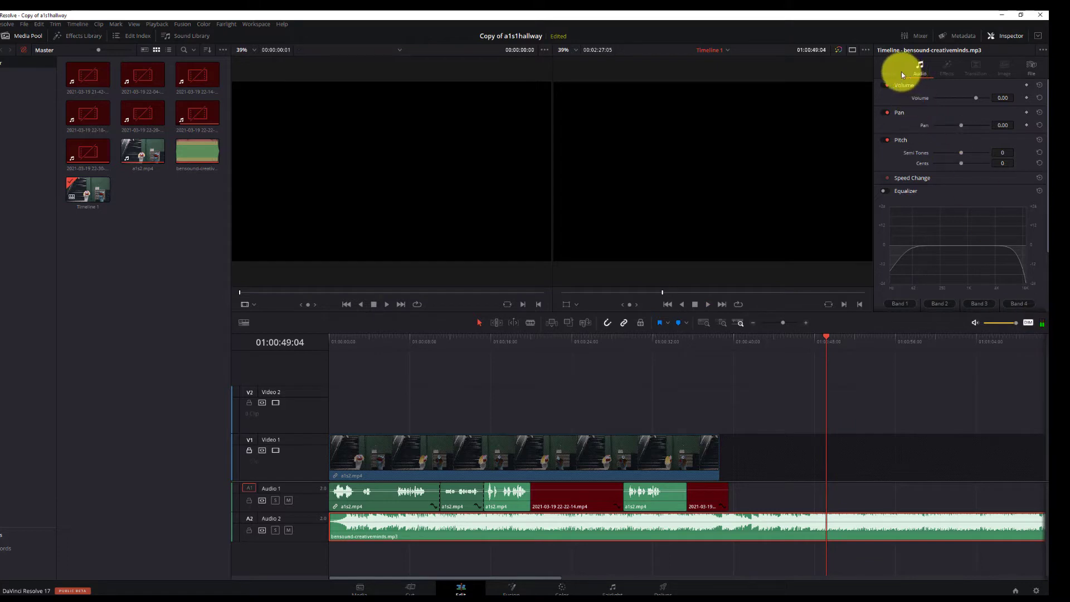
Step: Show the Mixer beside the timeline and play briefly to watch the channel meters
{"action": "left_click", "coordinate": [914, 37]}
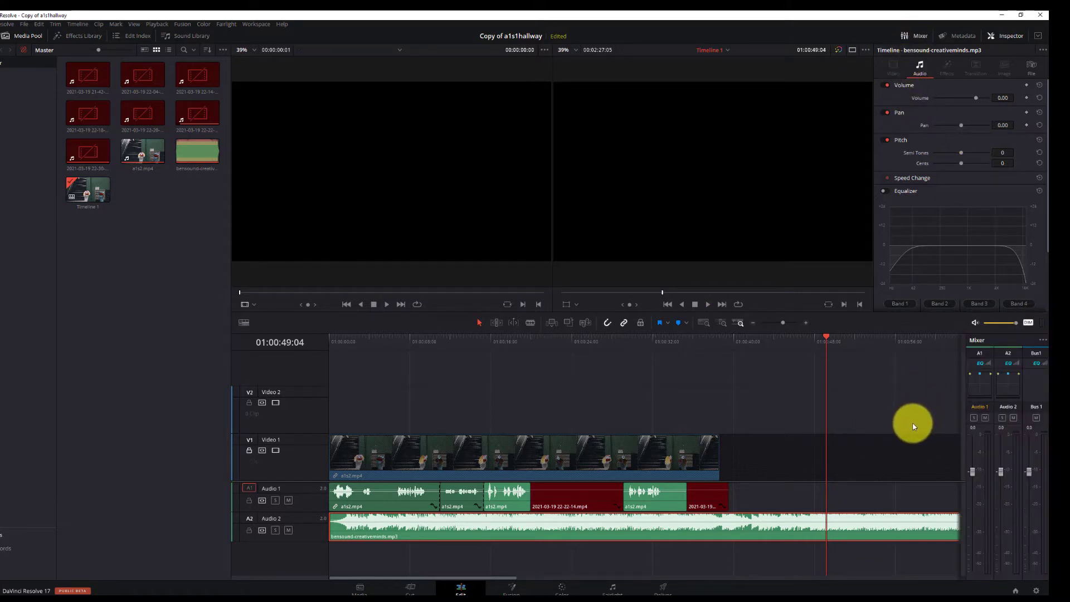
{"action": "key", "text": "space"}
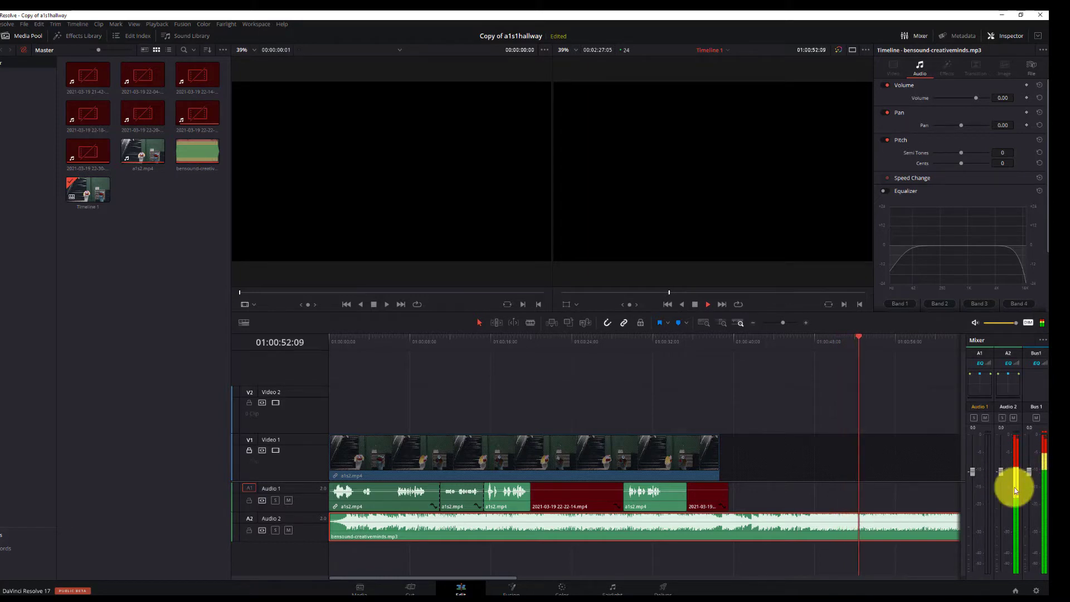
{"action": "key", "text": "space"}
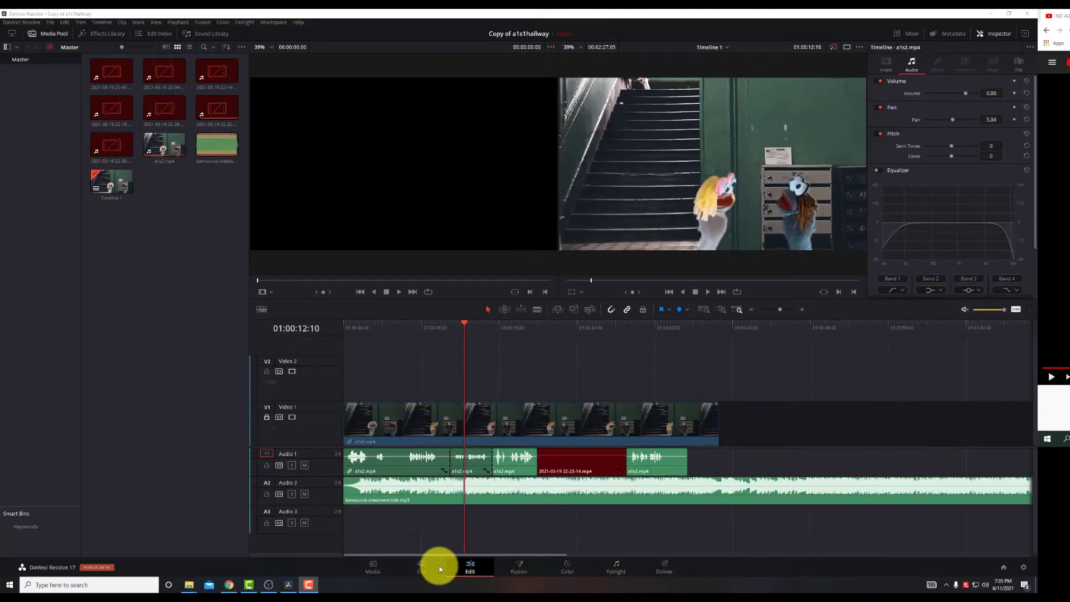
Step: Open the Fairlight page, toggle the page bar to icons only and back, then enlarge the tracks
{"action": "left_click", "coordinate": [605, 570]}
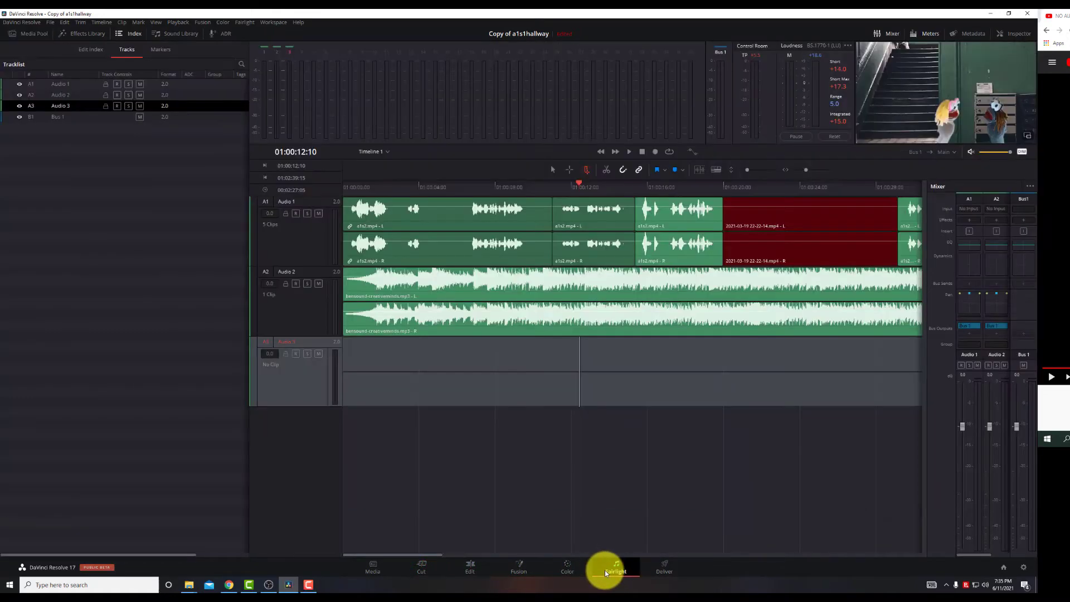
{"action": "right_click", "coordinate": [606, 573]}
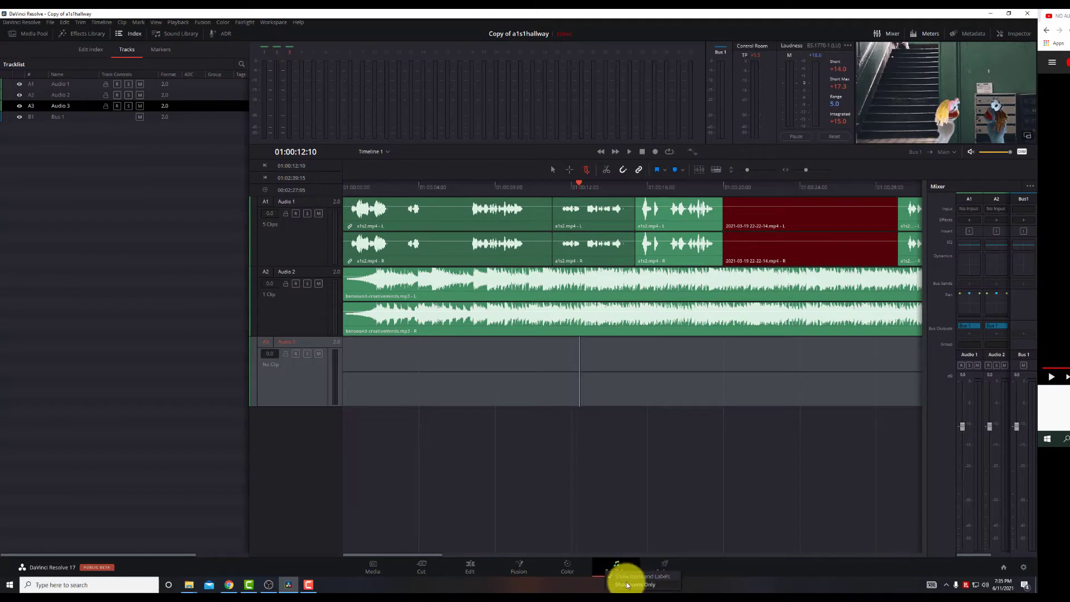
{"action": "left_click", "coordinate": [628, 584]}
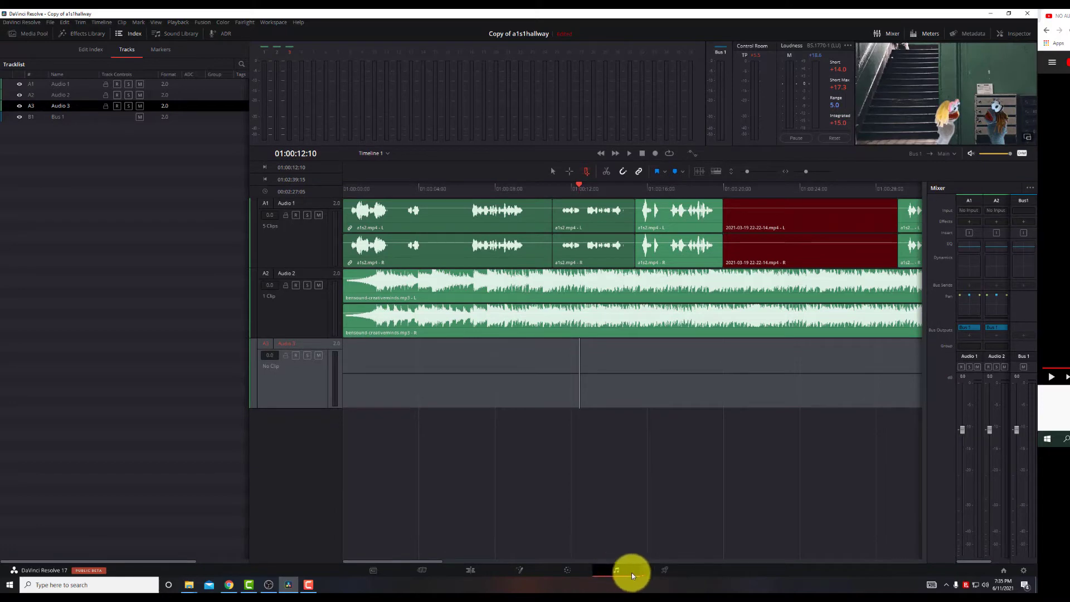
{"action": "right_click", "coordinate": [617, 573]}
{"action": "left_click", "coordinate": [630, 579]}
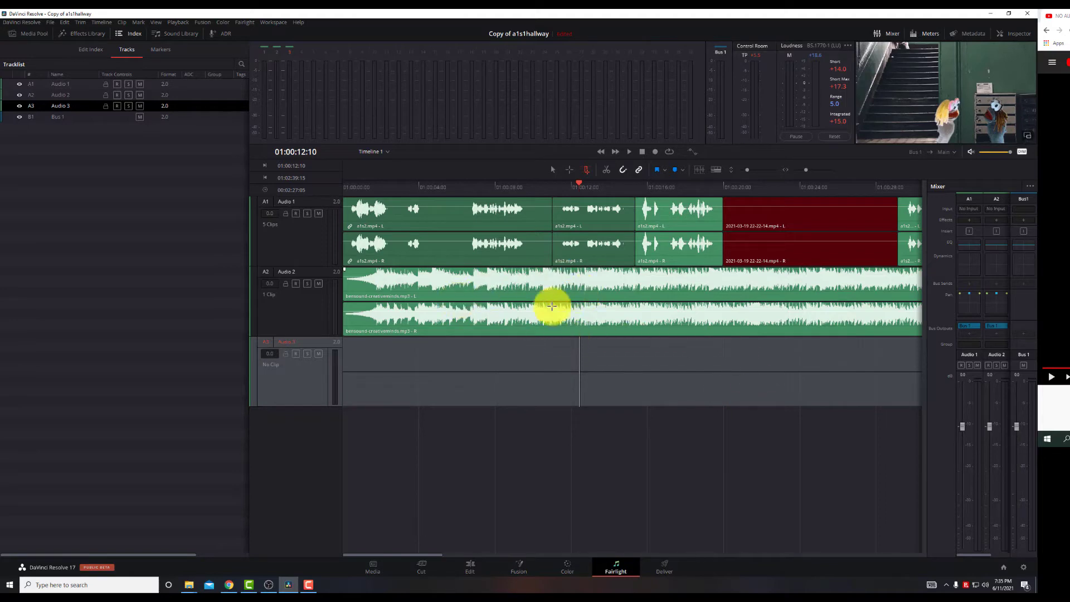
{"action": "left_click_drag", "start_coordinate": [748, 169], "coordinate": [751, 172]}
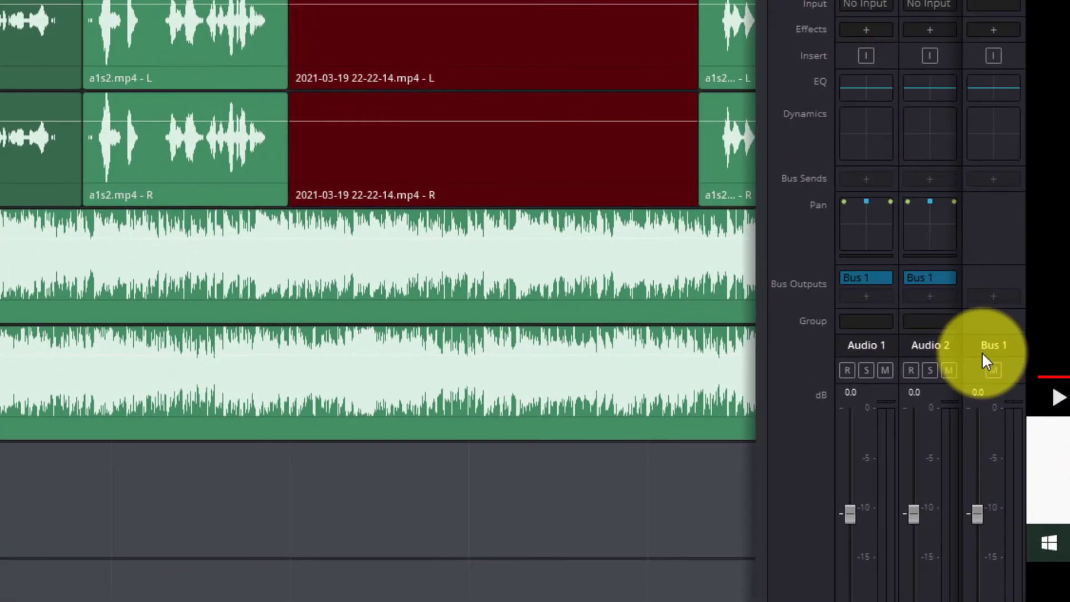
Step: Select the Bus 1 mixer channel and hide then reshow the B1 track in the Tracklist
{"action": "left_click", "coordinate": [988, 350]}
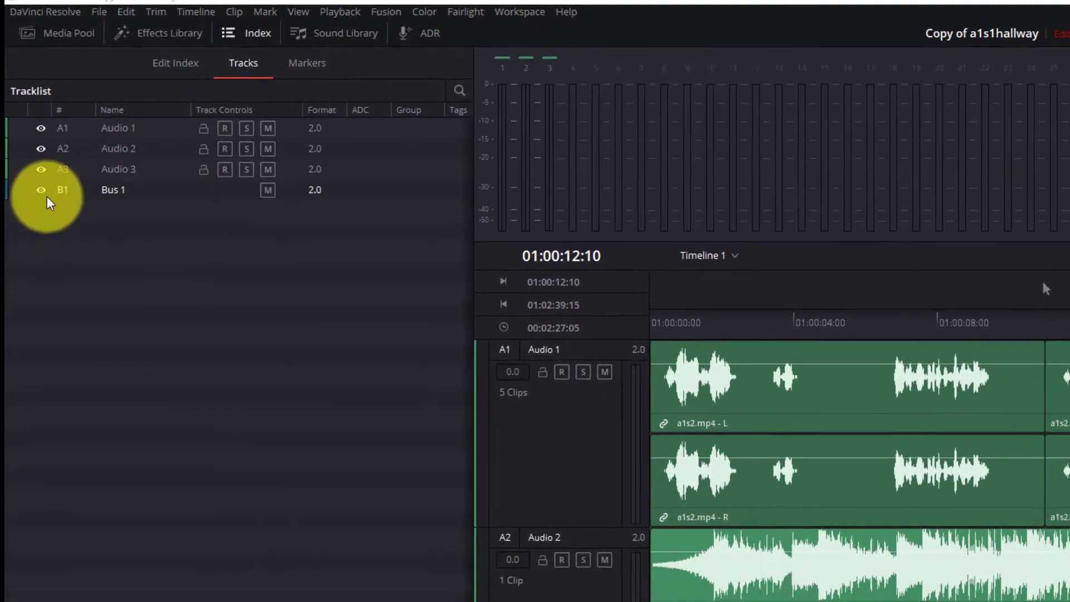
{"action": "left_click", "coordinate": [42, 190]}
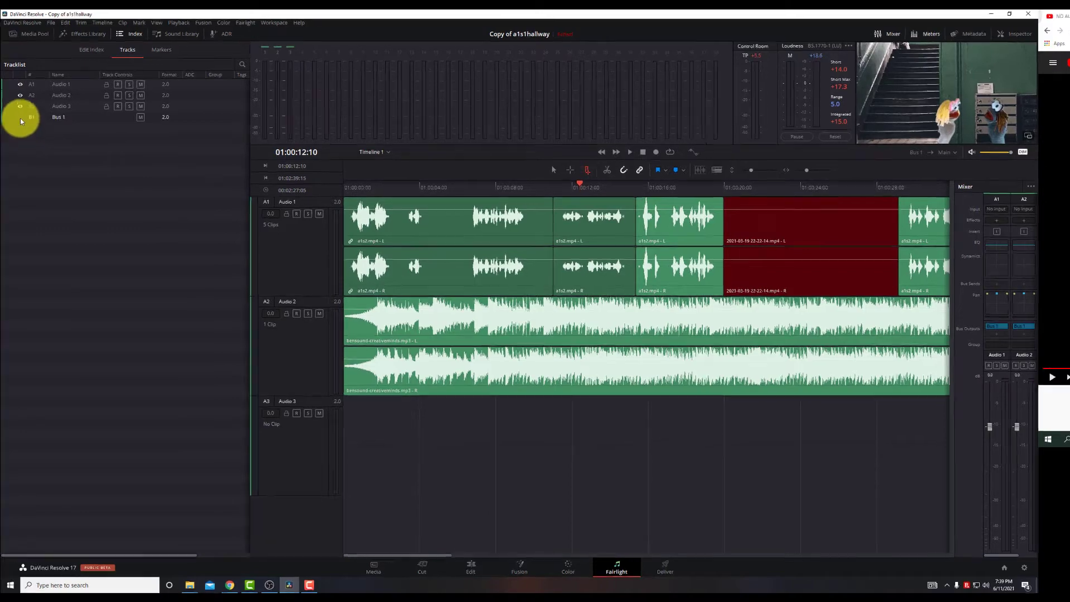
{"action": "left_click", "coordinate": [20, 118]}
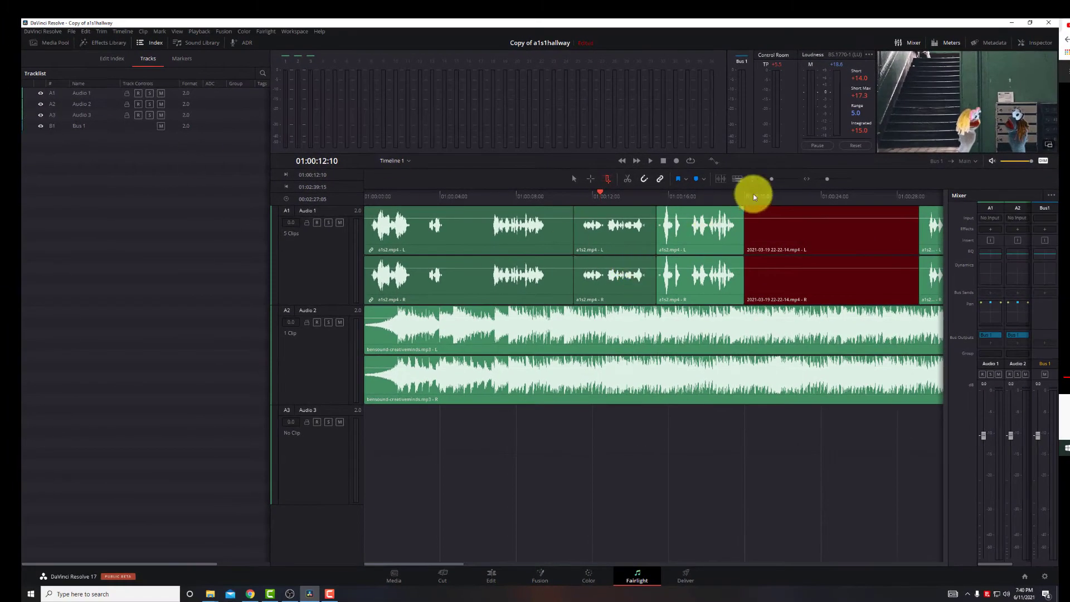
Step: Play the timeline to check the Bus 1 levels, then stop playback
{"action": "left_click", "coordinate": [650, 161]}
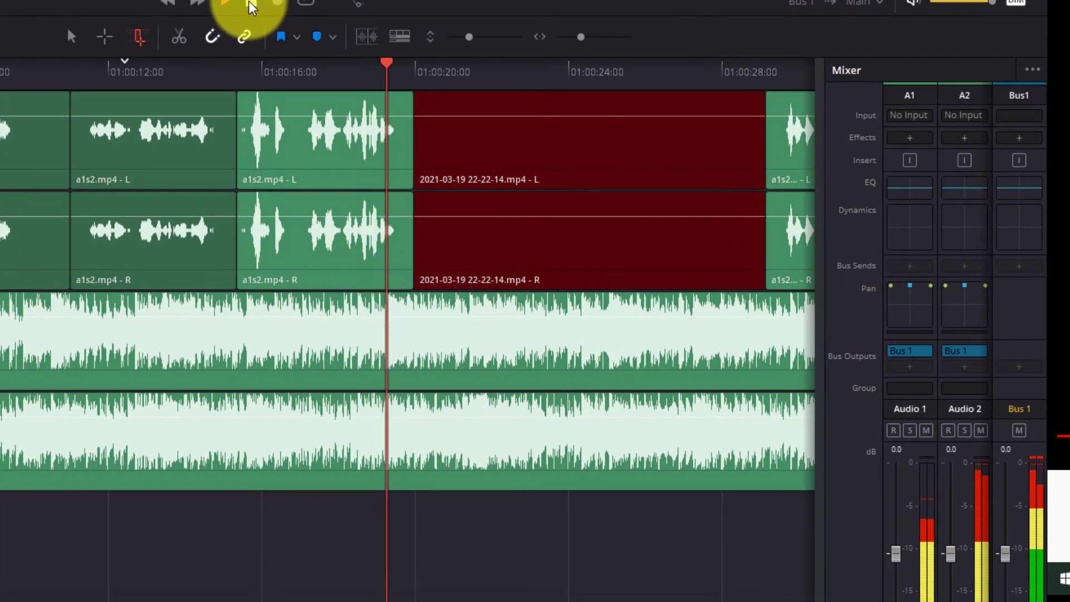
{"action": "left_click", "coordinate": [251, 7]}
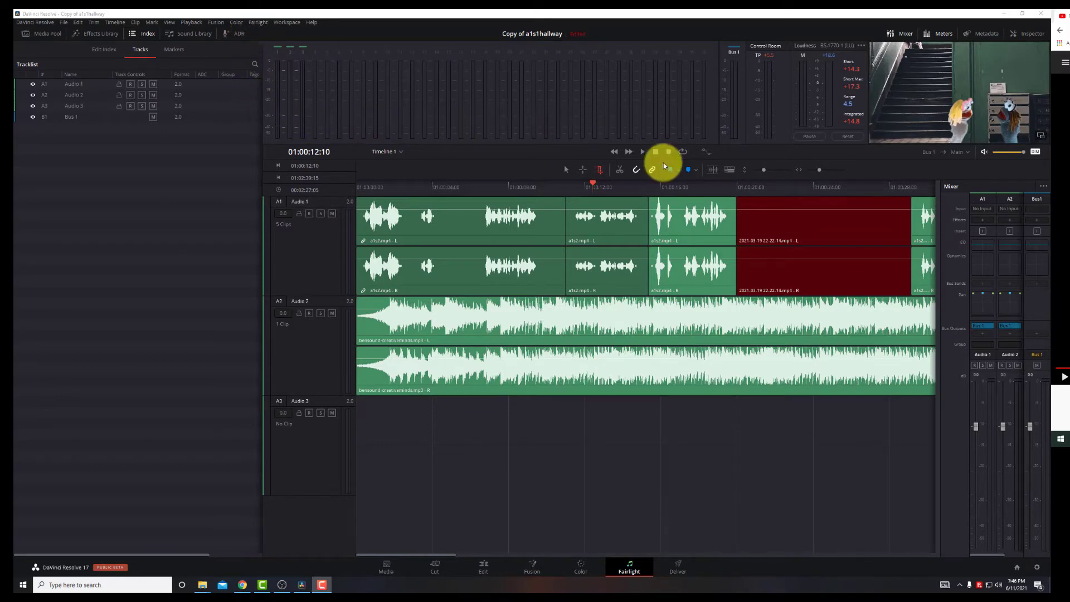
Step: Open Fairlight > Bus Assign to review the Bus 1 track assignments, then close it
{"action": "left_click", "coordinate": [257, 22]}
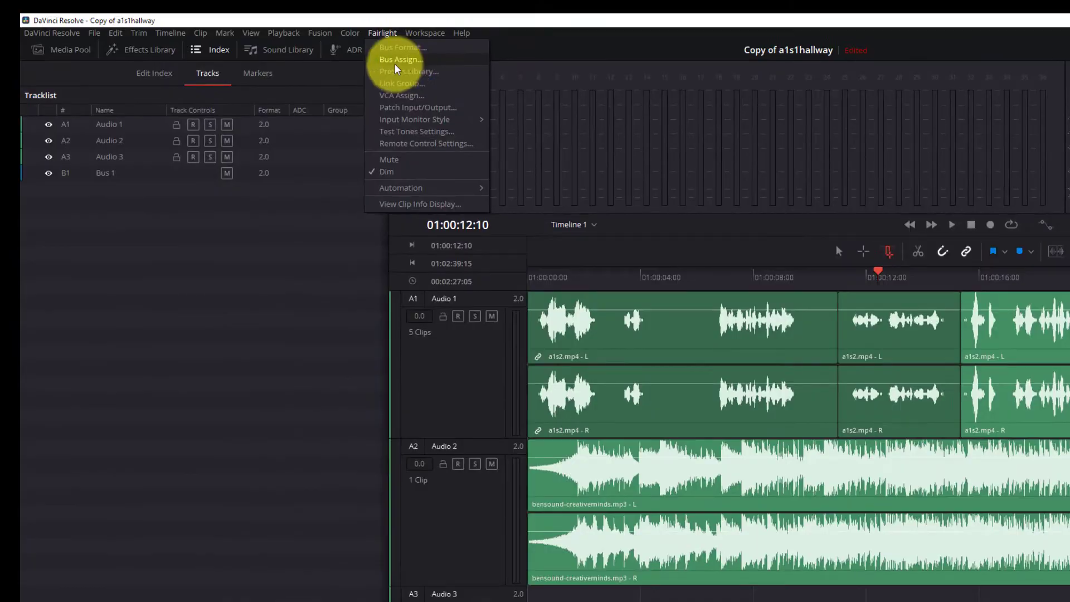
{"action": "left_click", "coordinate": [377, 58]}
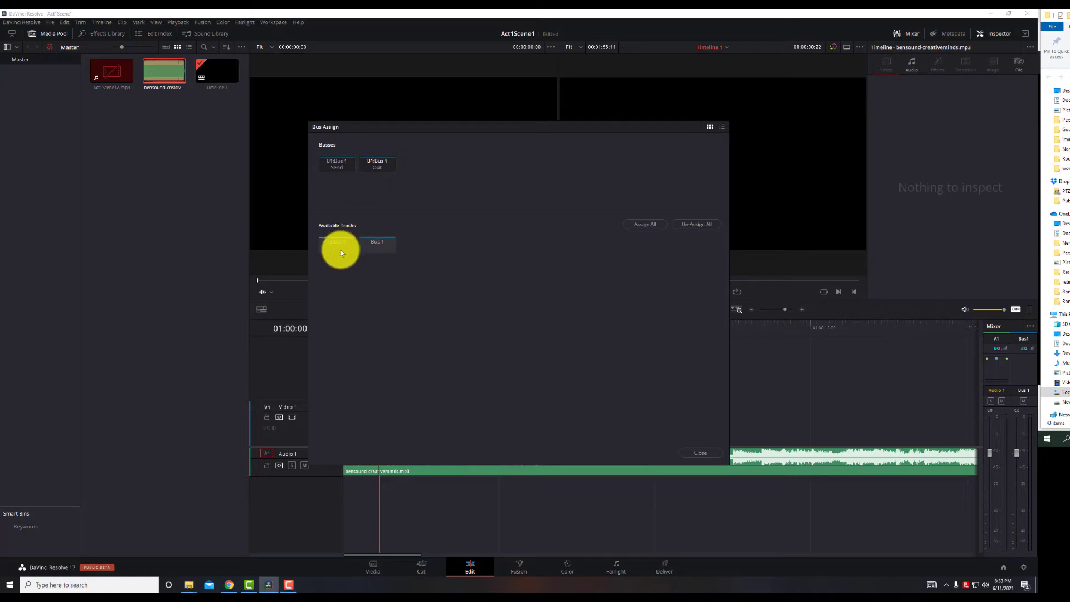
{"action": "left_click", "coordinate": [704, 452]}
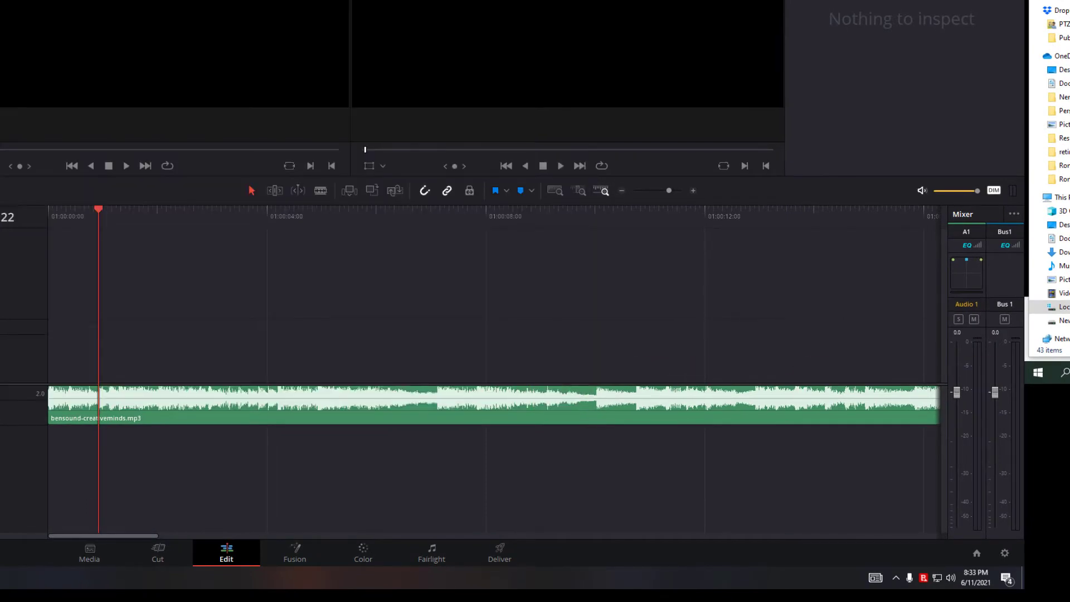
Step: Start playing the music track while watching the Audio 1 and Bus 1 meters
{"action": "left_click", "coordinate": [562, 166]}
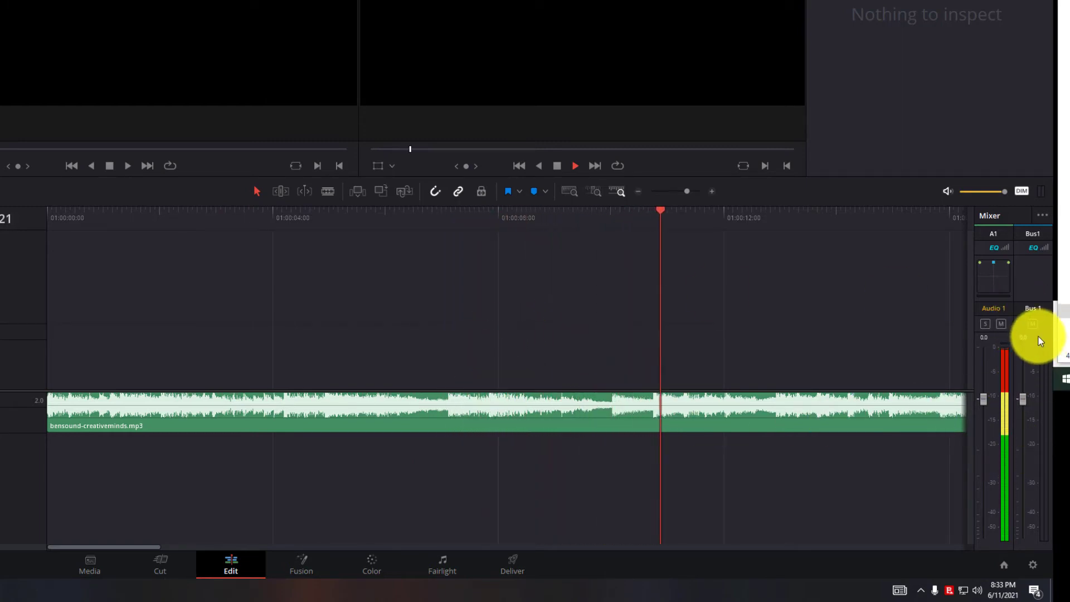
Step: Stop playback, close the Bus Assign window and move the playhead back to about 01:00:03
{"action": "left_click", "coordinate": [560, 168]}
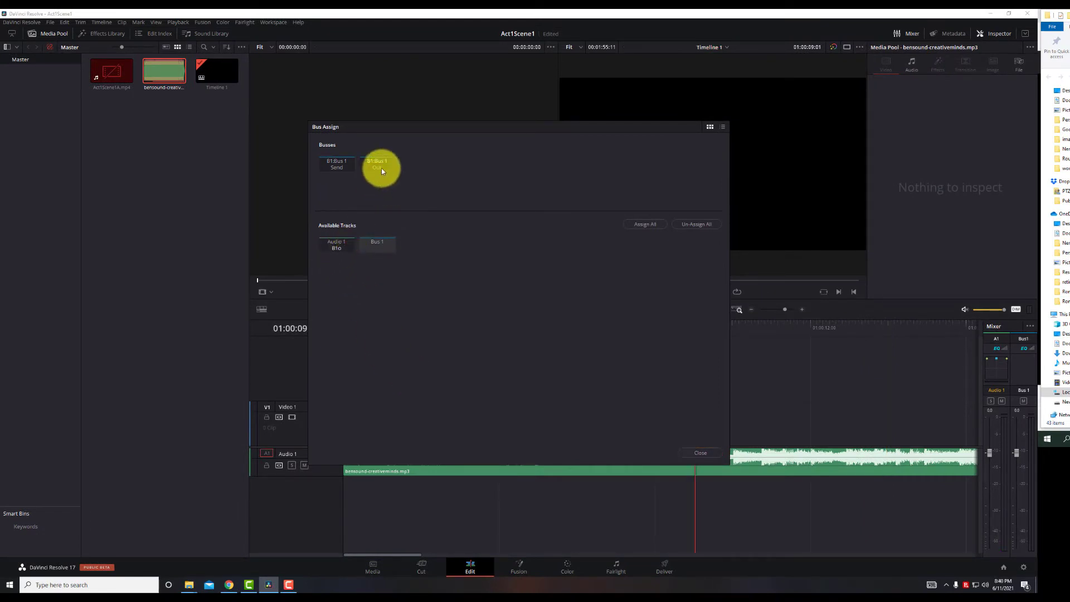
{"action": "left_click", "coordinate": [699, 452]}
{"action": "left_click_drag", "start_coordinate": [697, 323], "coordinate": [473, 353]}
Step: Repeatedly play and stop the timeline from the playhead, listening for the music audio
{"action": "left_click", "coordinate": [707, 292]}
{"action": "key", "text": "space"}
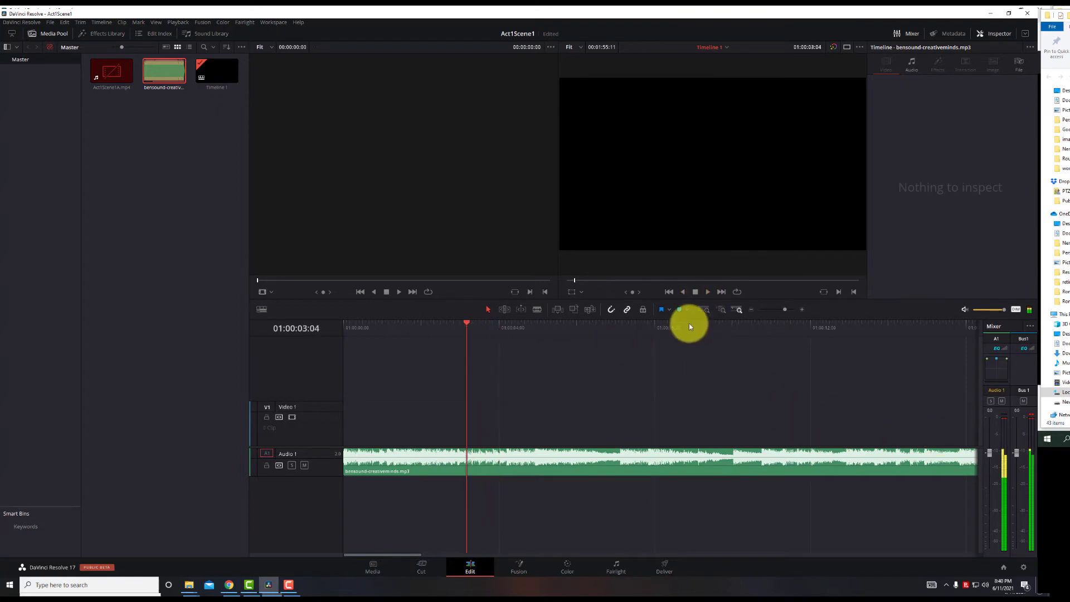
{"action": "left_click", "coordinate": [706, 291]}
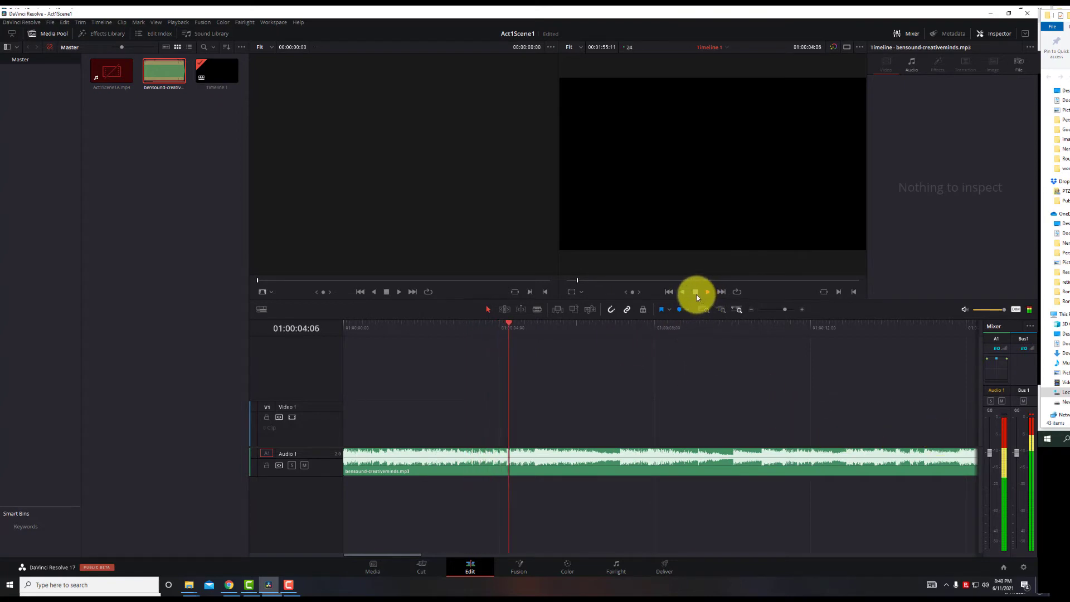
{"action": "left_click", "coordinate": [696, 293]}
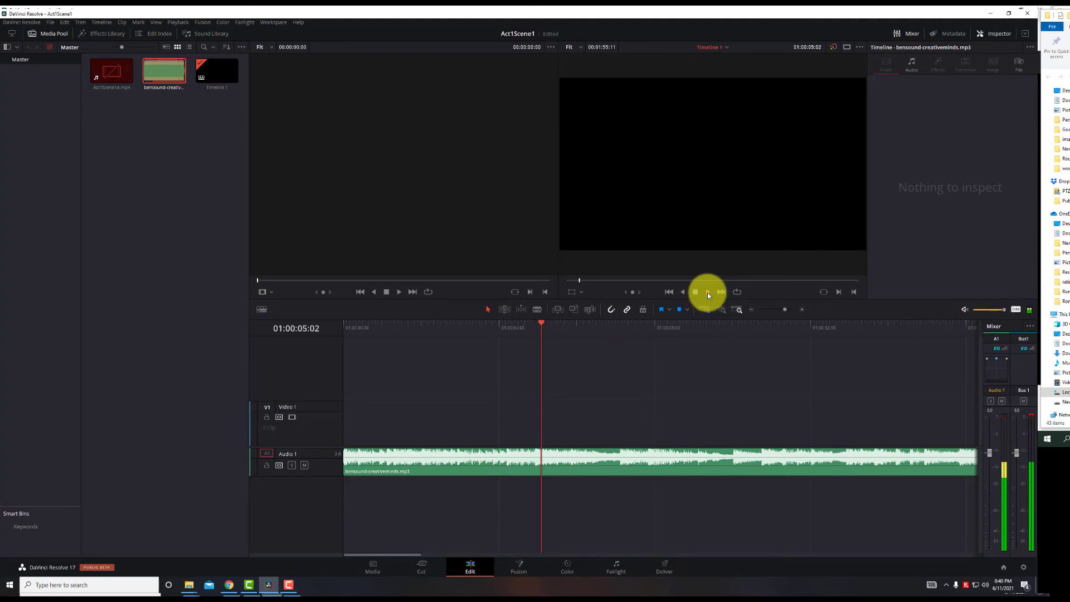
{"action": "left_click", "coordinate": [707, 293]}
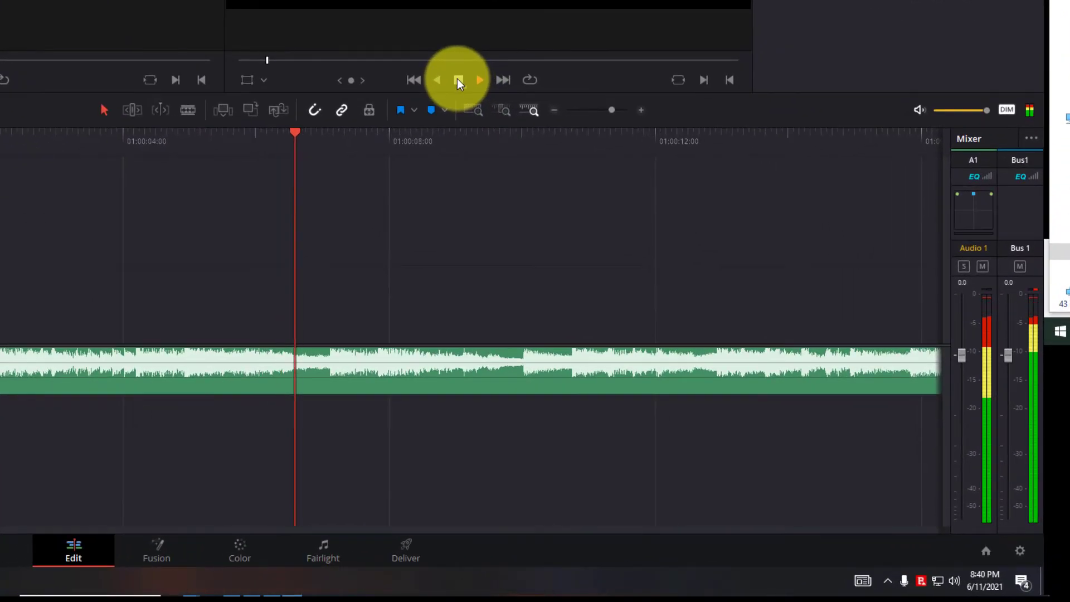
{"action": "left_click", "coordinate": [458, 81]}
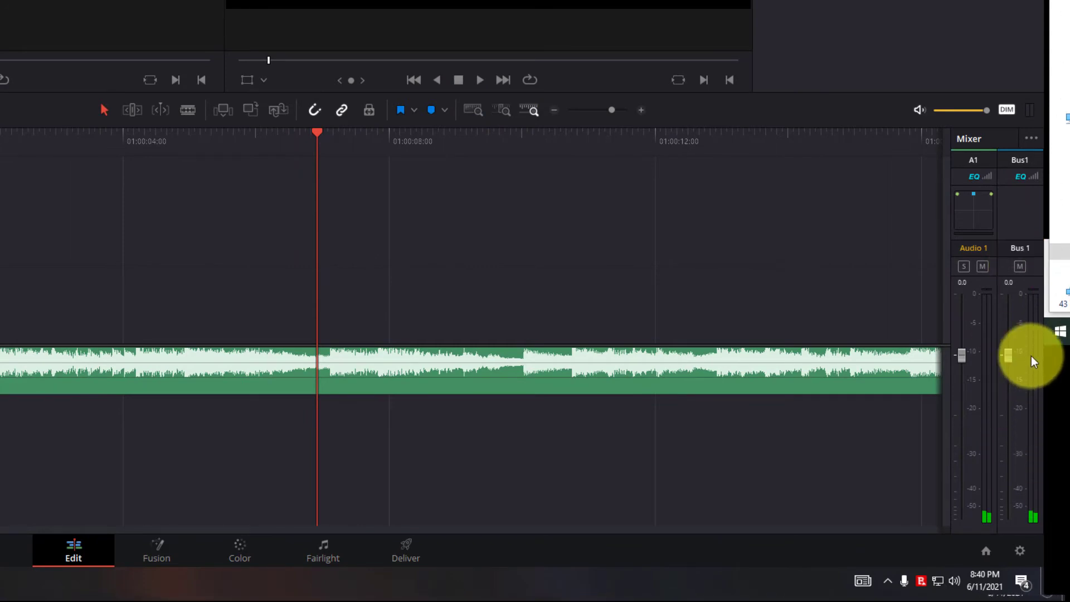
{"action": "left_click", "coordinate": [478, 81]}
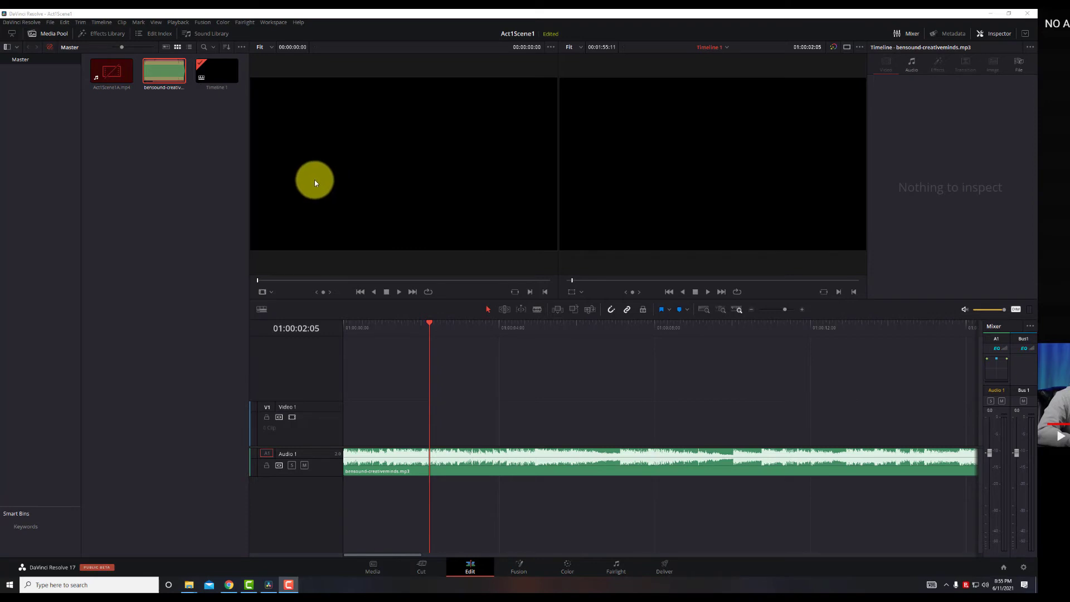
Step: In the Video and Audio I/O preferences, set Speaker configuration to Manual
{"action": "left_click", "coordinate": [242, 179]}
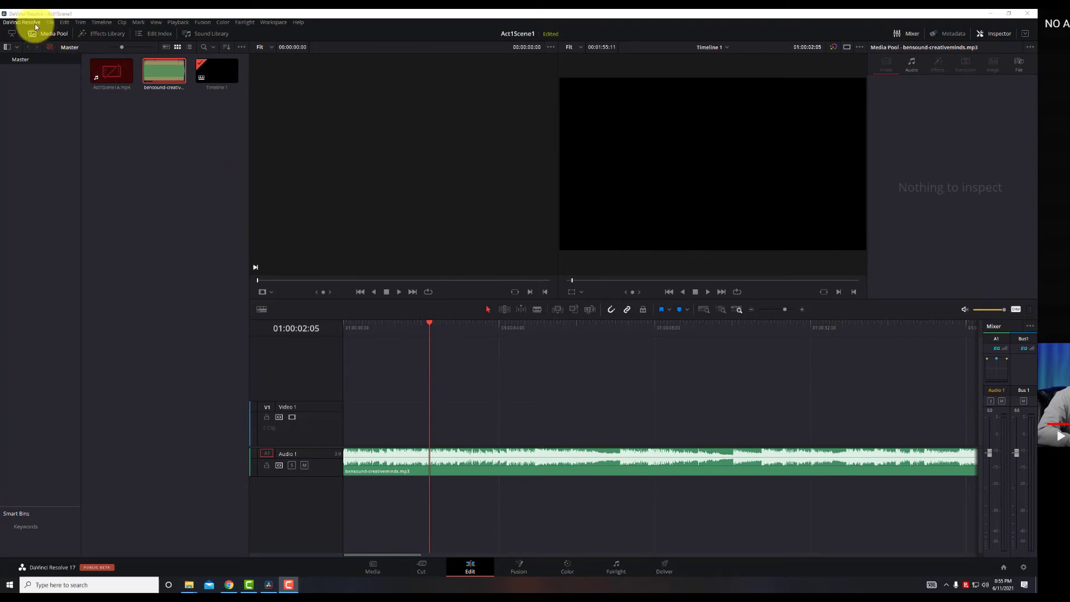
{"action": "left_click", "coordinate": [34, 24]}
{"action": "left_click", "coordinate": [45, 62]}
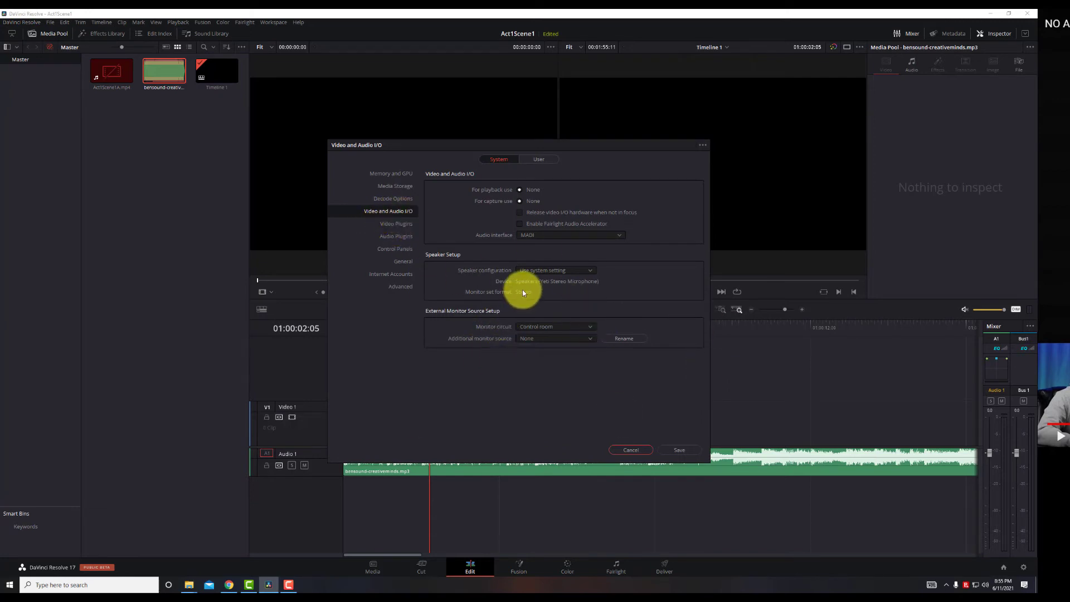
{"action": "left_click", "coordinate": [568, 273]}
Step: Choose KG271U as the output device, keeping the stereo monitor set format
{"action": "left_click", "coordinate": [556, 294]}
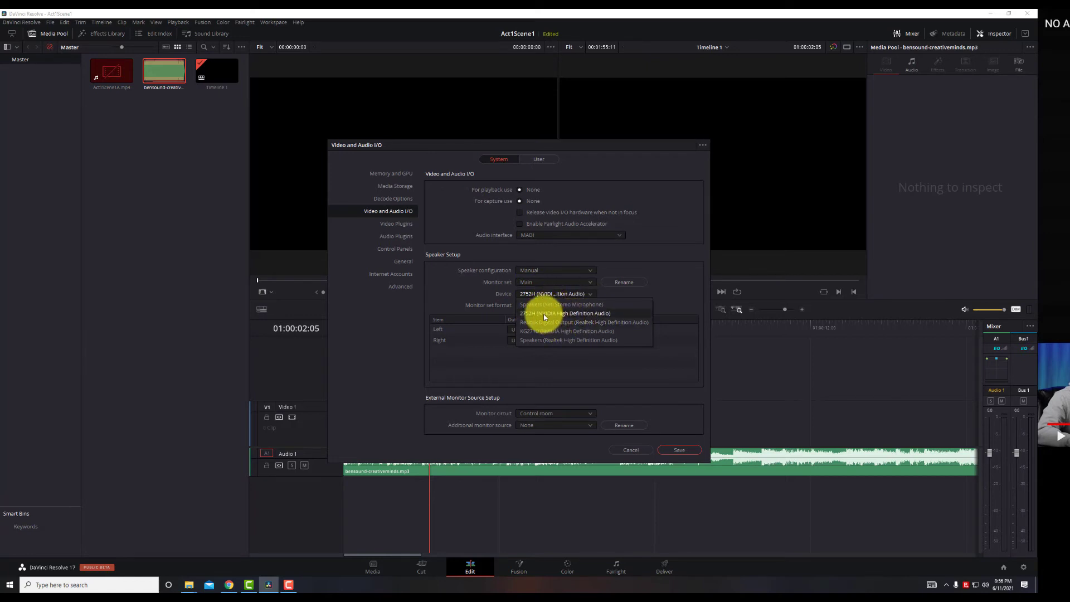
{"action": "left_click", "coordinate": [538, 314]}
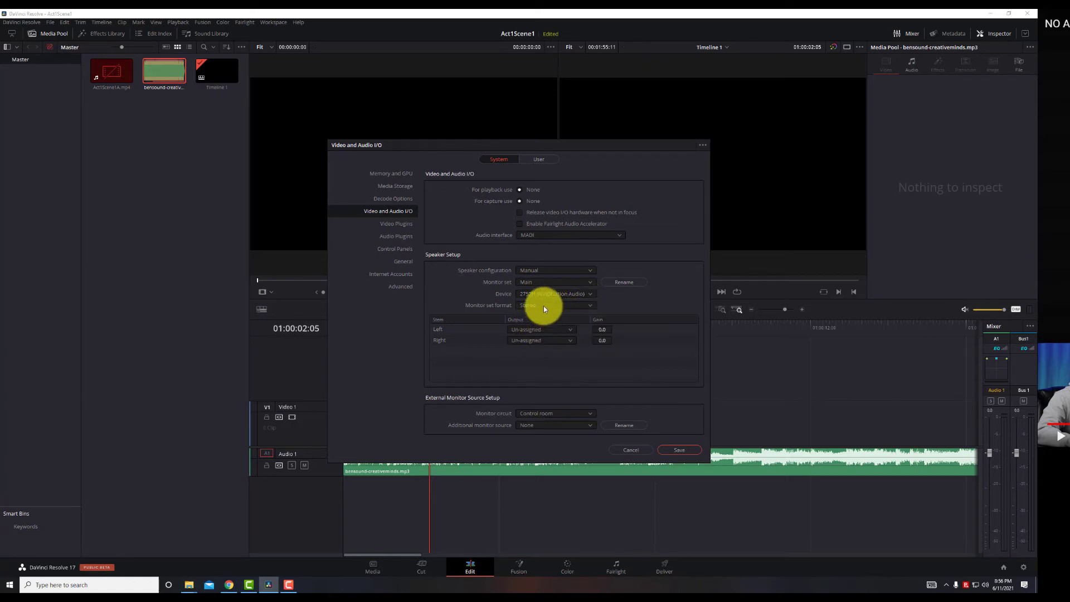
{"action": "left_click", "coordinate": [544, 304]}
{"action": "left_click", "coordinate": [550, 305]}
{"action": "left_click", "coordinate": [549, 294]}
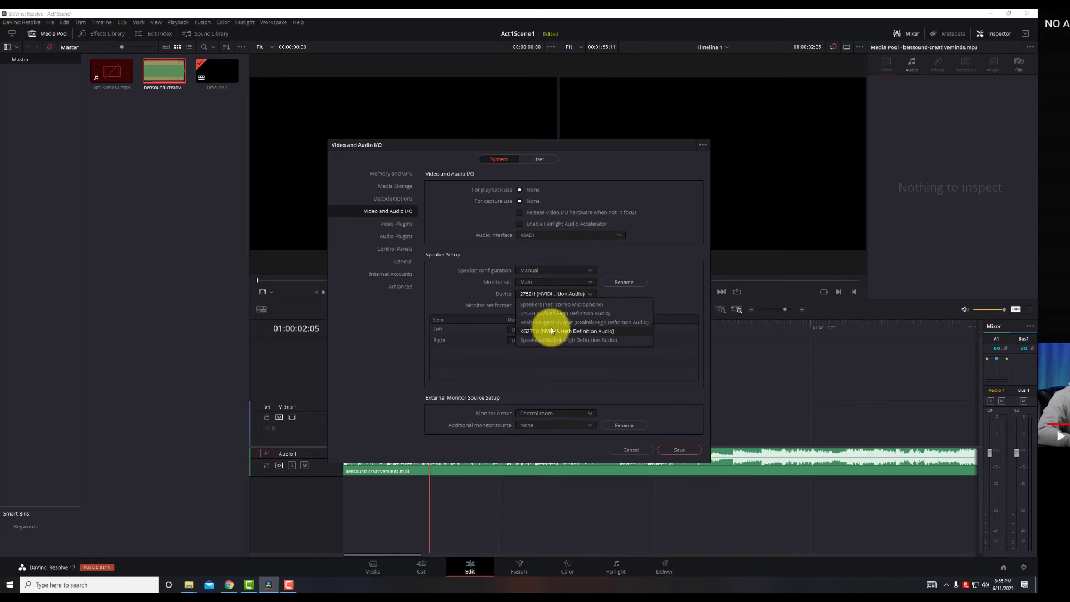
{"action": "left_click", "coordinate": [552, 296]}
{"action": "left_click", "coordinate": [544, 299]}
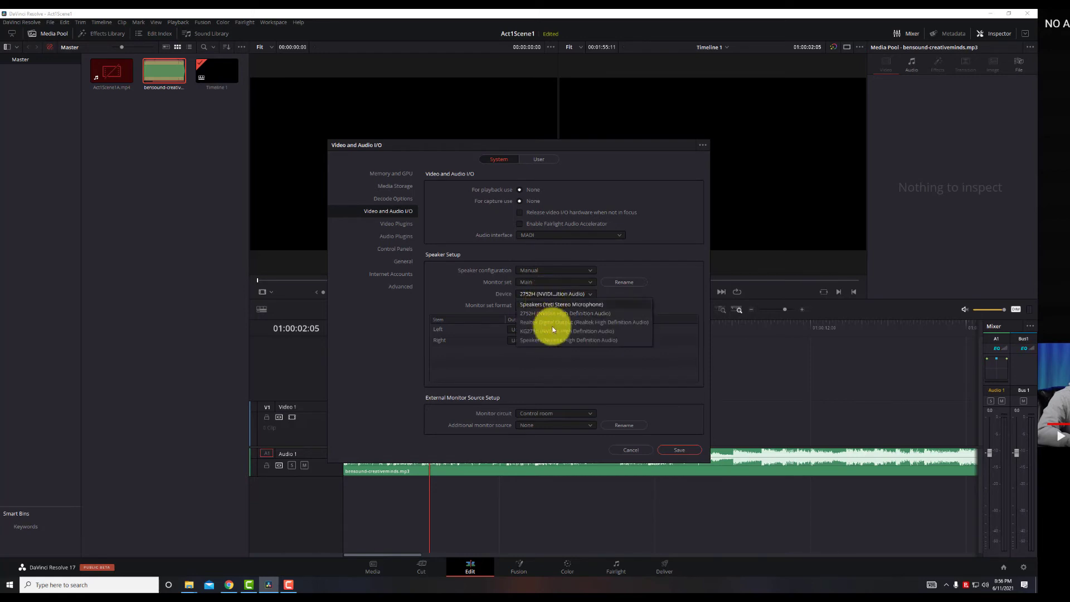
{"action": "left_click", "coordinate": [553, 331]}
{"action": "left_click", "coordinate": [544, 294]}
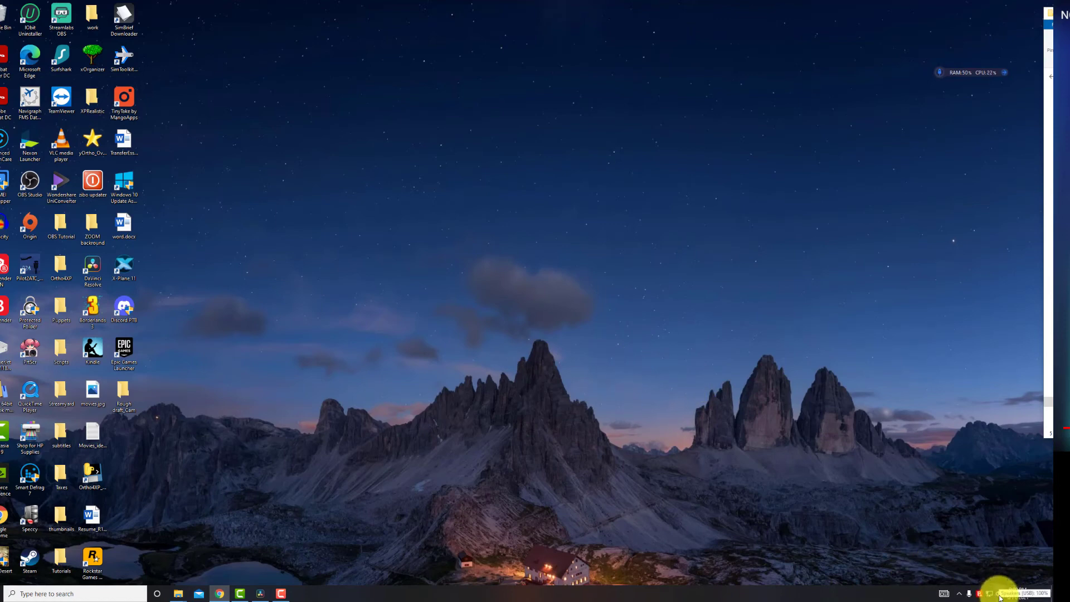
Step: Open the Windows Sound control panel from the taskbar volume icon and center its dialog
{"action": "right_click", "coordinate": [1000, 597]}
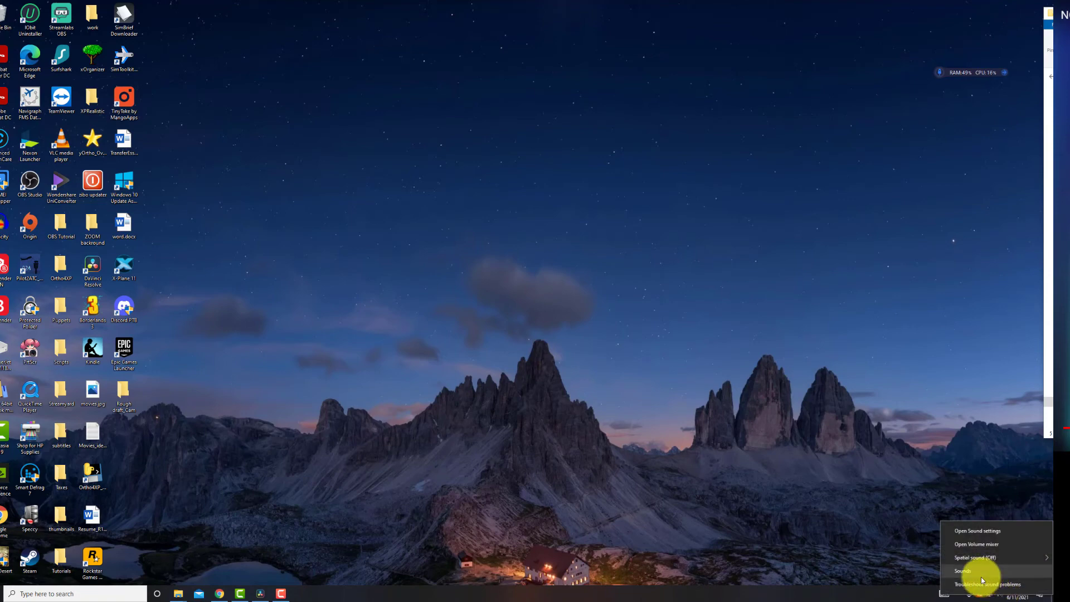
{"action": "left_click", "coordinate": [853, 511]}
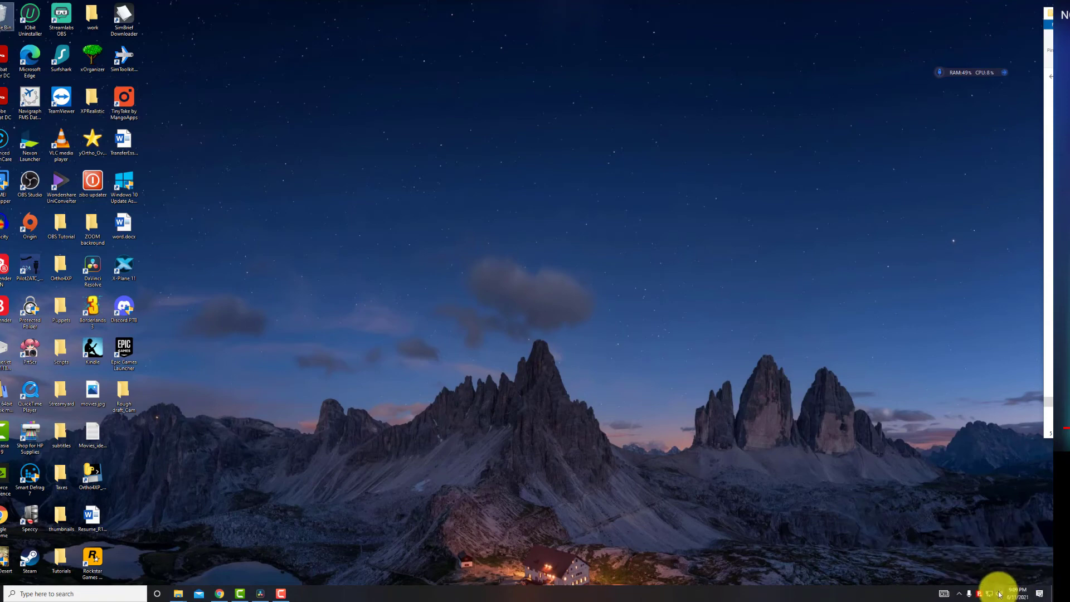
{"action": "right_click", "coordinate": [1000, 595]}
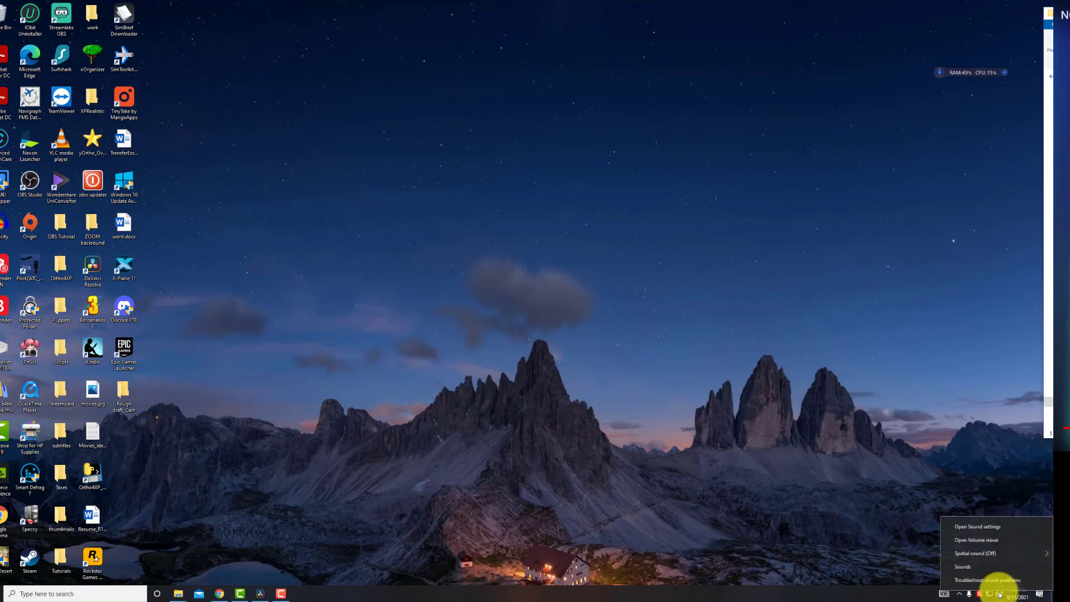
{"action": "left_click", "coordinate": [982, 567]}
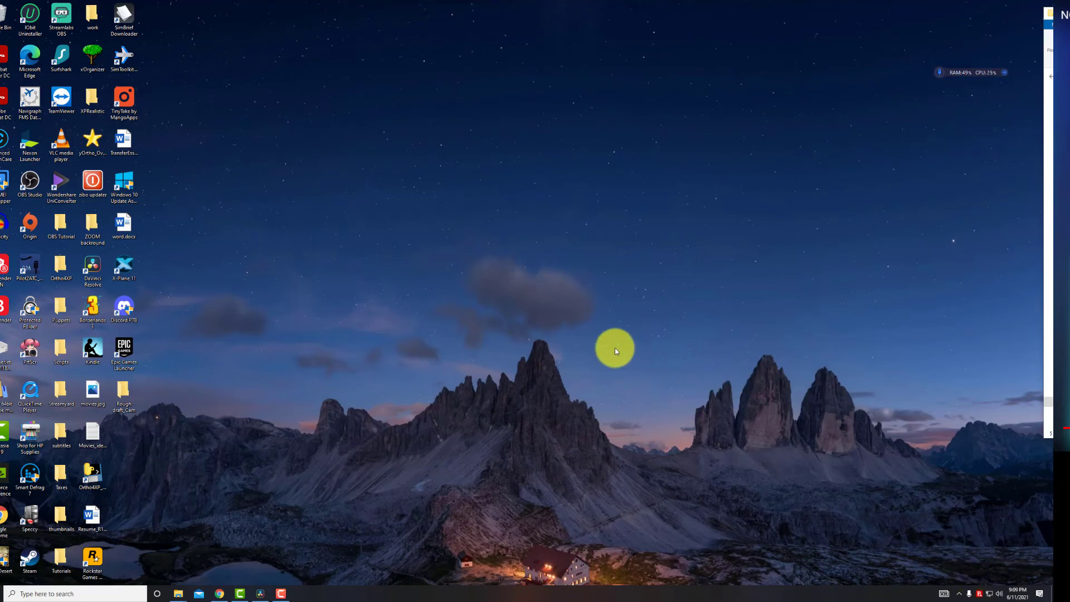
{"action": "left_click_drag", "start_coordinate": [159, 61], "coordinate": [562, 157]}
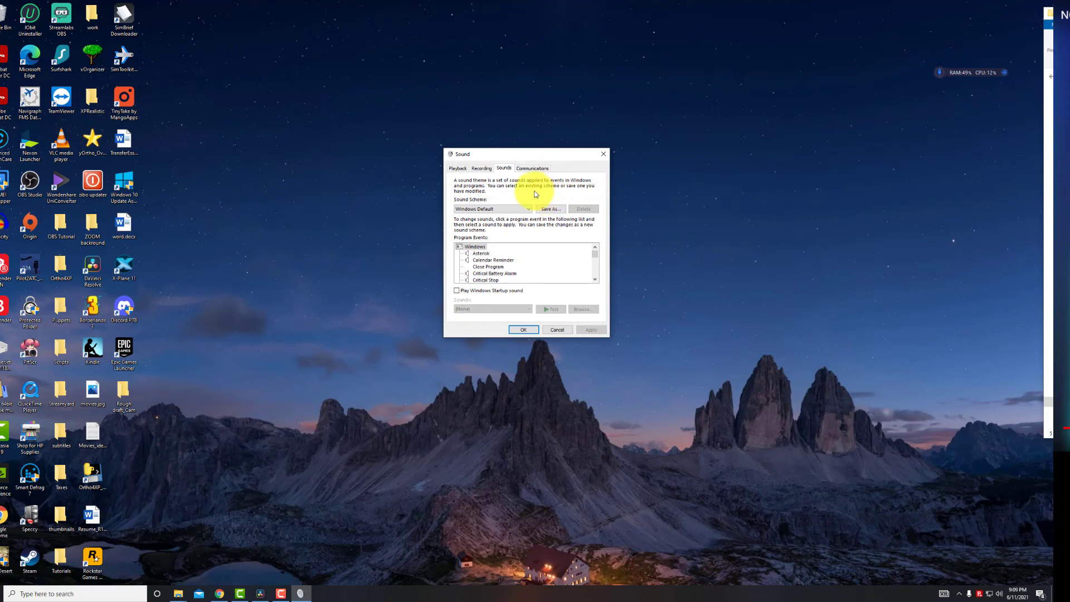
Step: Check the default format on the Advanced tab of the Yeti Stereo Microphone speakers' properties
{"action": "left_click_drag", "start_coordinate": [489, 158], "coordinate": [519, 182]}
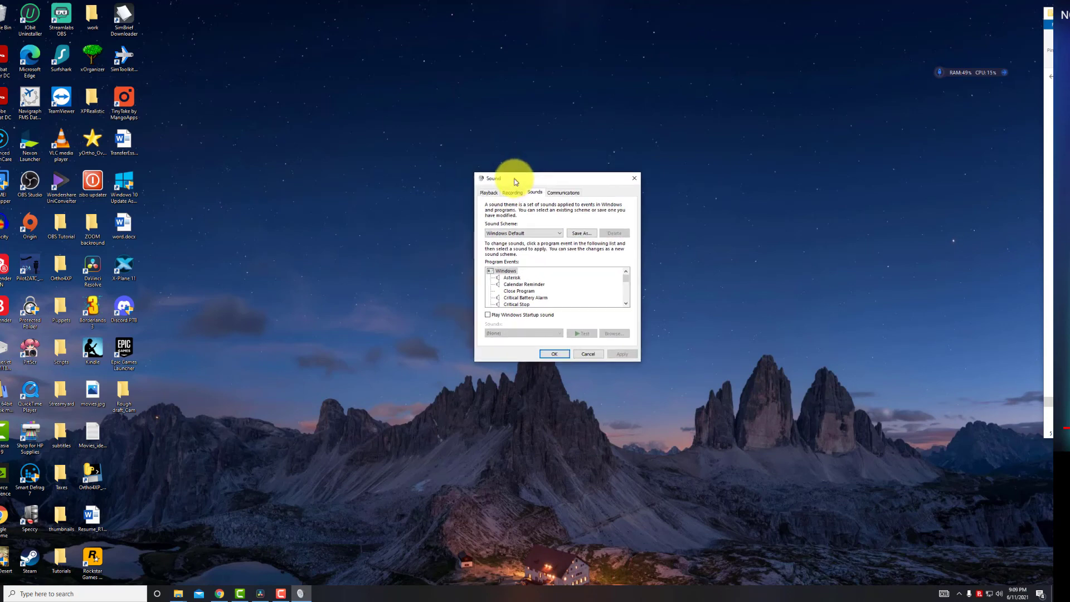
{"action": "left_click", "coordinate": [495, 193]}
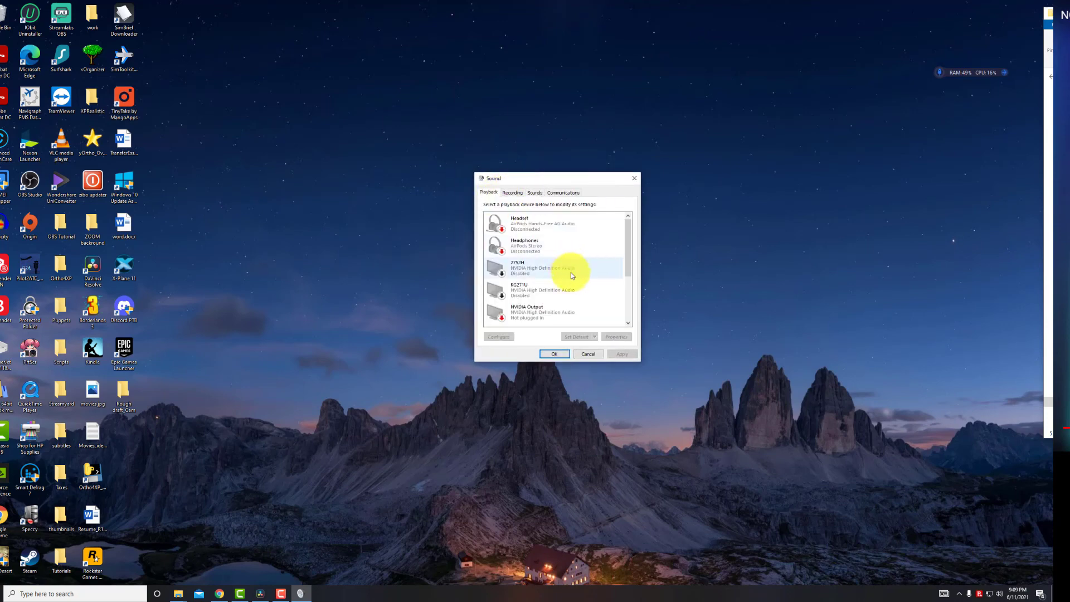
{"action": "scroll", "coordinate": [570, 278], "scroll_direction": "down", "scroll_amount": 3}
{"action": "scroll", "coordinate": [568, 318], "scroll_direction": "down", "scroll_amount": 1}
{"action": "left_click", "coordinate": [532, 313]}
{"action": "left_click", "coordinate": [615, 337]}
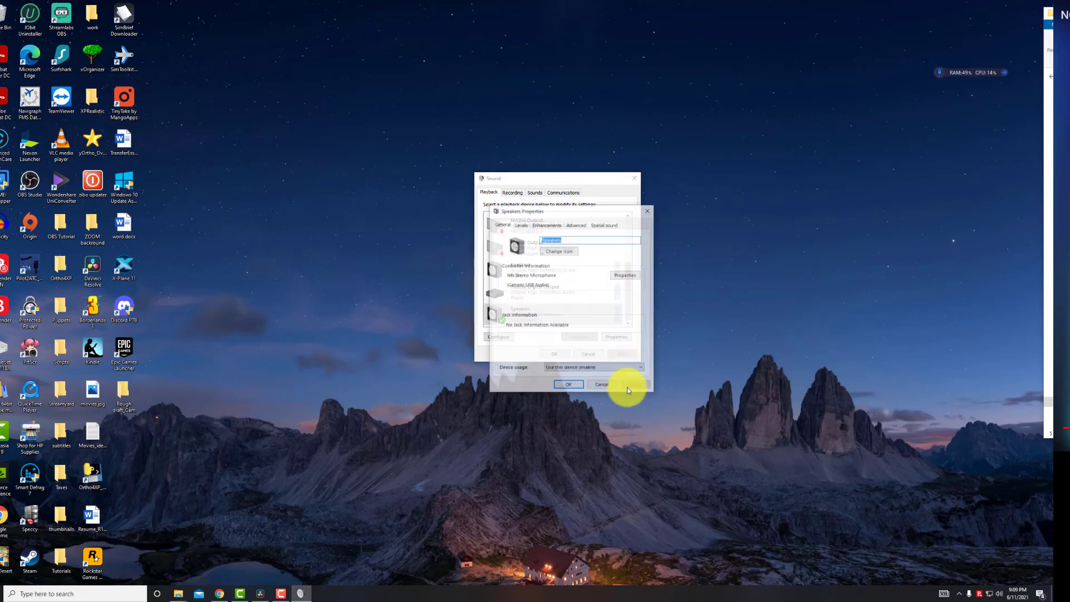
{"action": "left_click", "coordinate": [576, 224]}
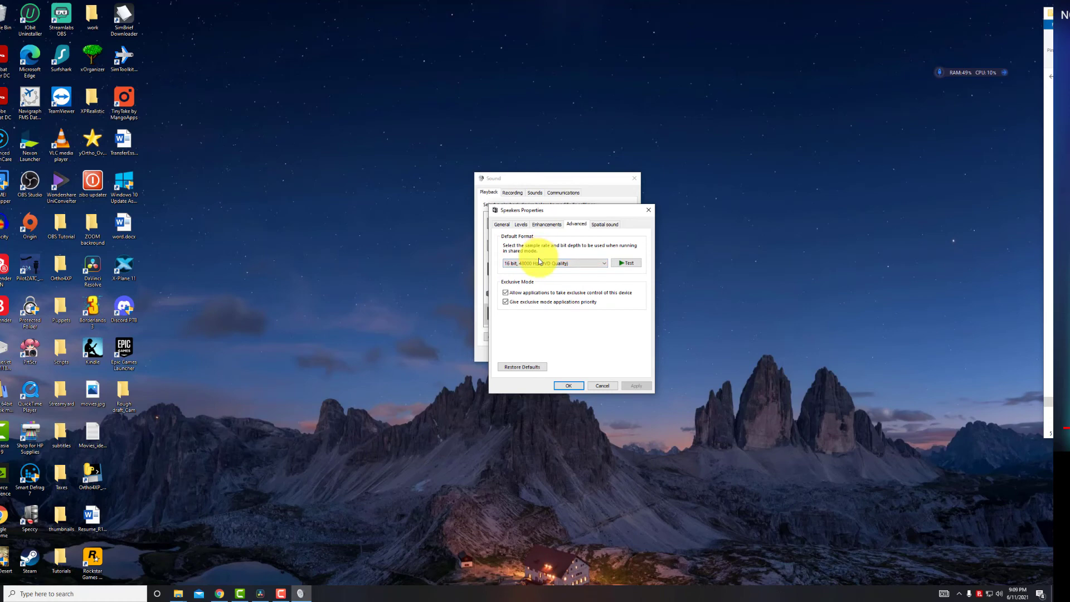
{"action": "left_click", "coordinate": [588, 386]}
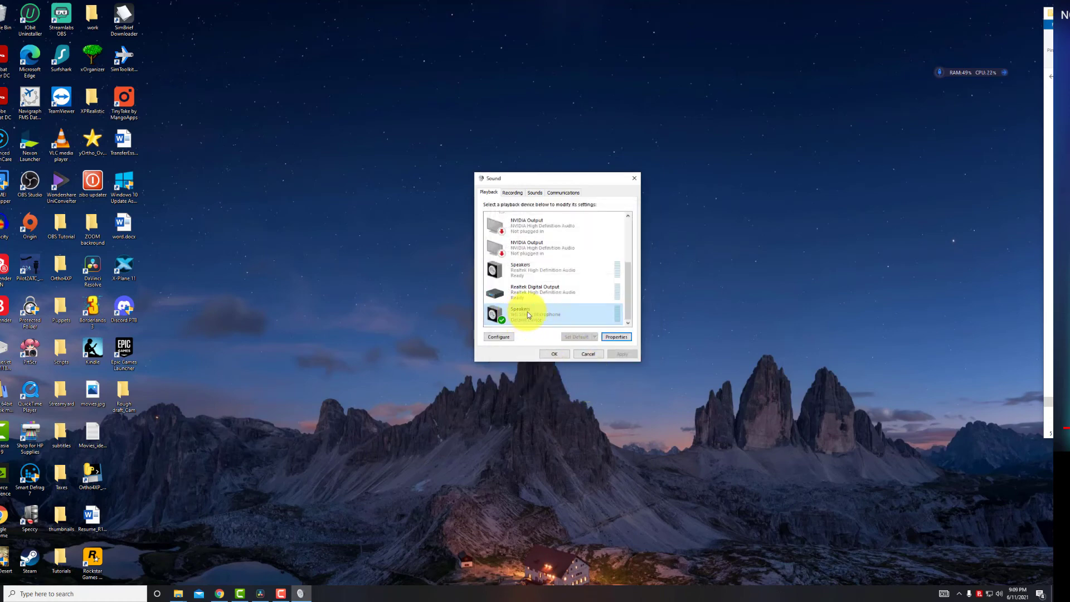
Step: Bring up the Advanced properties of the Realtek speakers
{"action": "scroll", "coordinate": [532, 314], "scroll_direction": "up", "scroll_amount": 2}
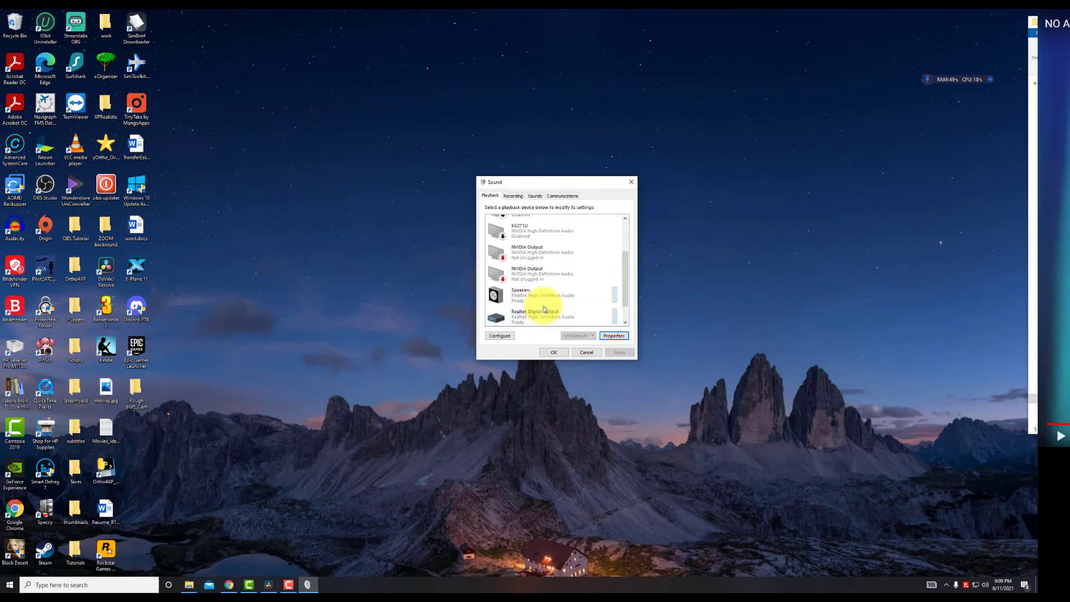
{"action": "scroll", "coordinate": [537, 266], "scroll_direction": "up", "scroll_amount": 2}
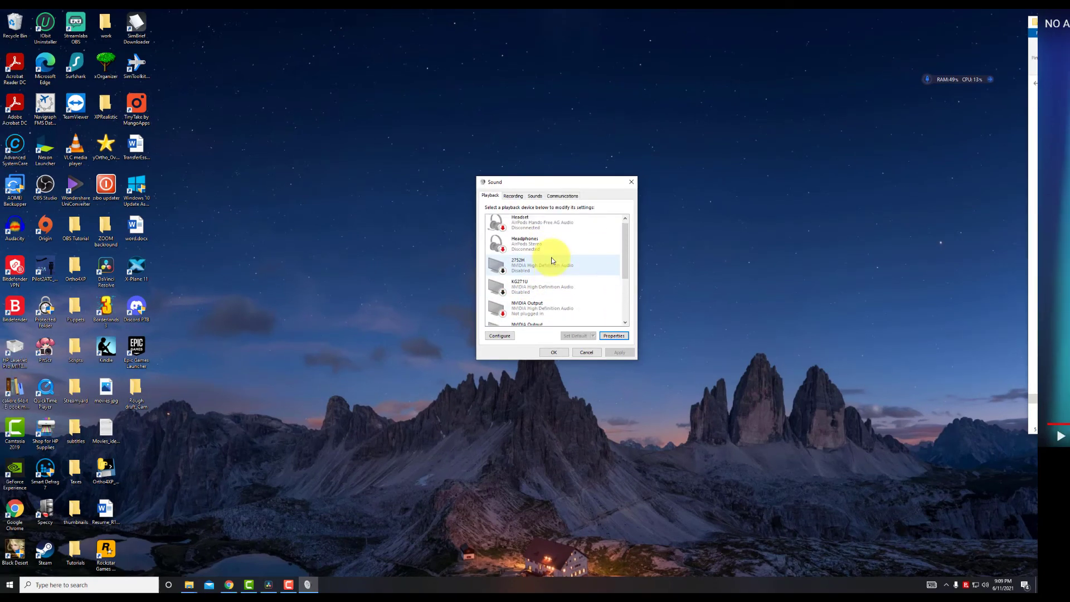
{"action": "scroll", "coordinate": [552, 268], "scroll_direction": "down", "scroll_amount": 2}
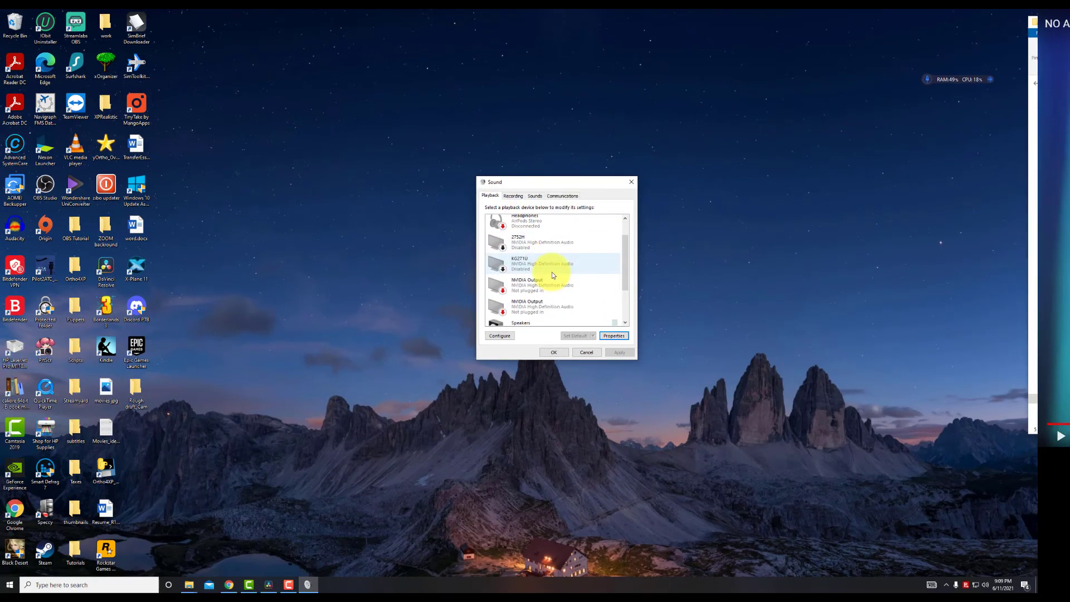
{"action": "left_click", "coordinate": [613, 336]}
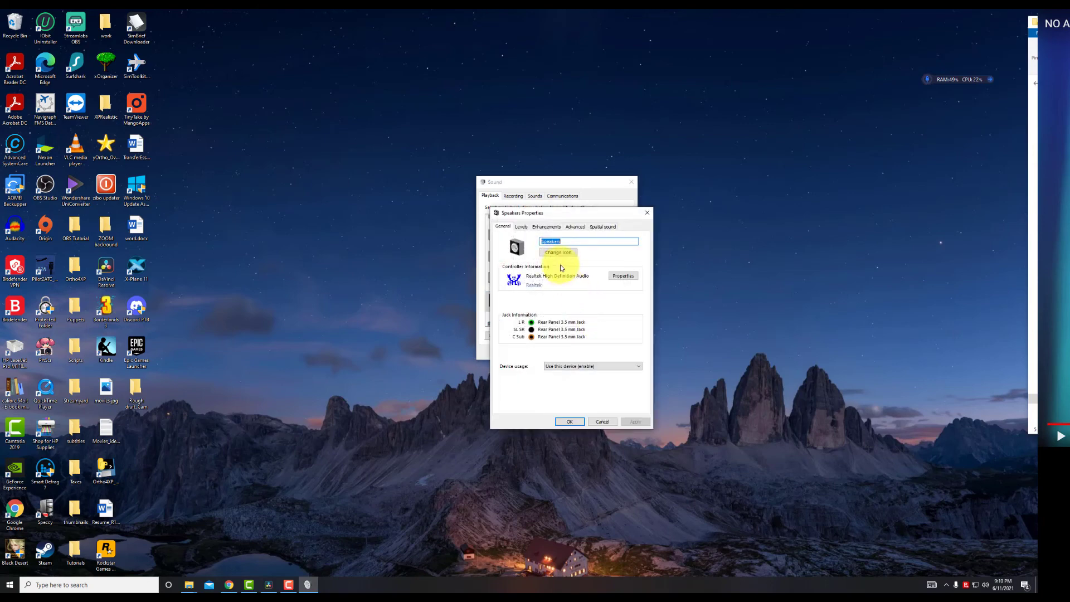
{"action": "left_click", "coordinate": [574, 228]}
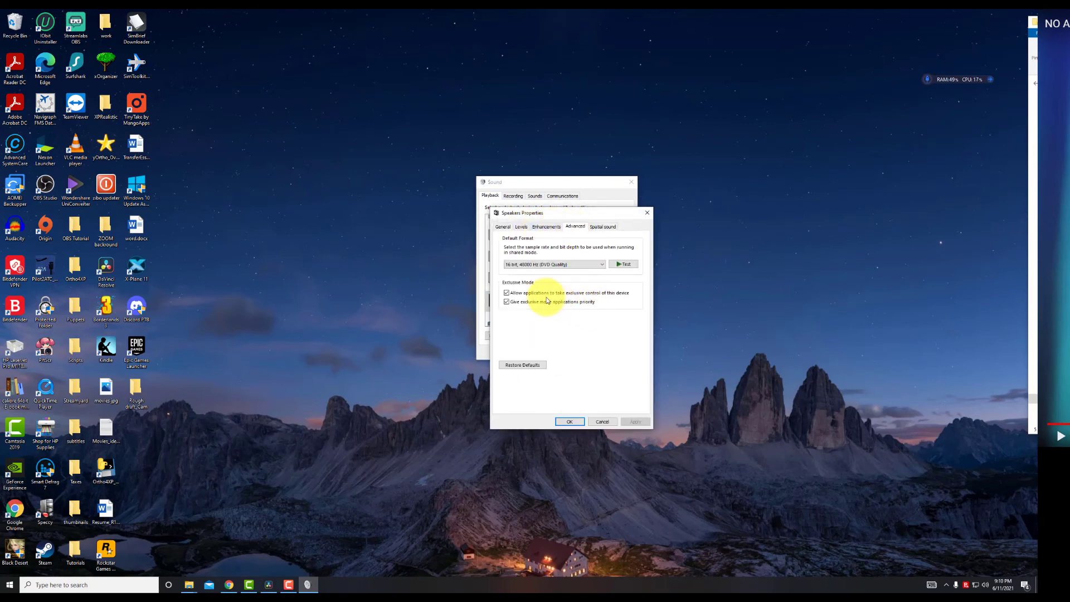
Step: Change the Realtek speakers' default format to 24 bit, 192000 Hz, then reopen the format list
{"action": "left_click", "coordinate": [533, 269]}
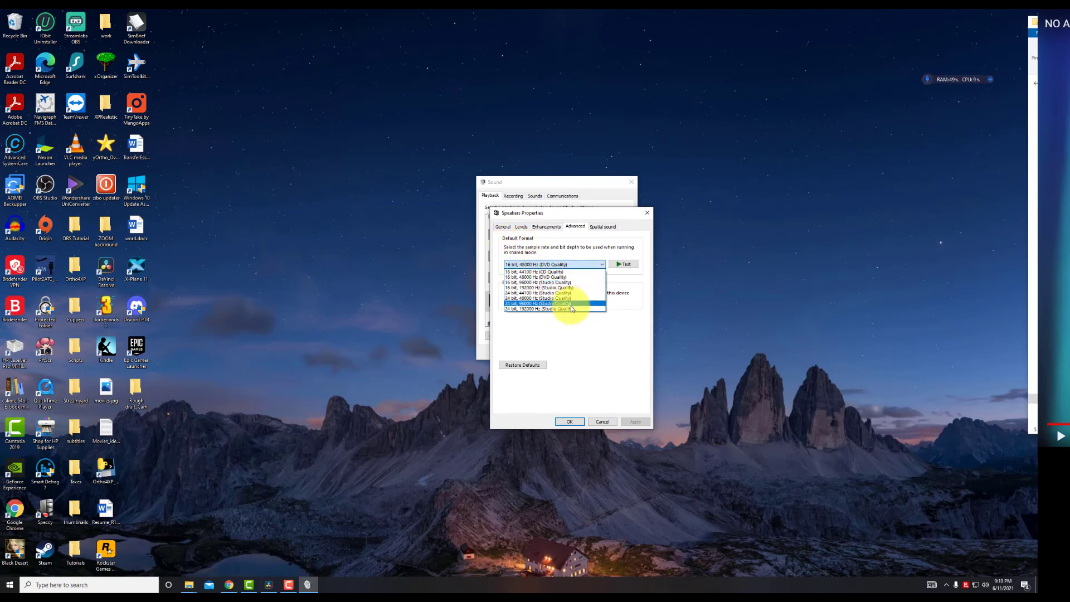
{"action": "left_click", "coordinate": [552, 308]}
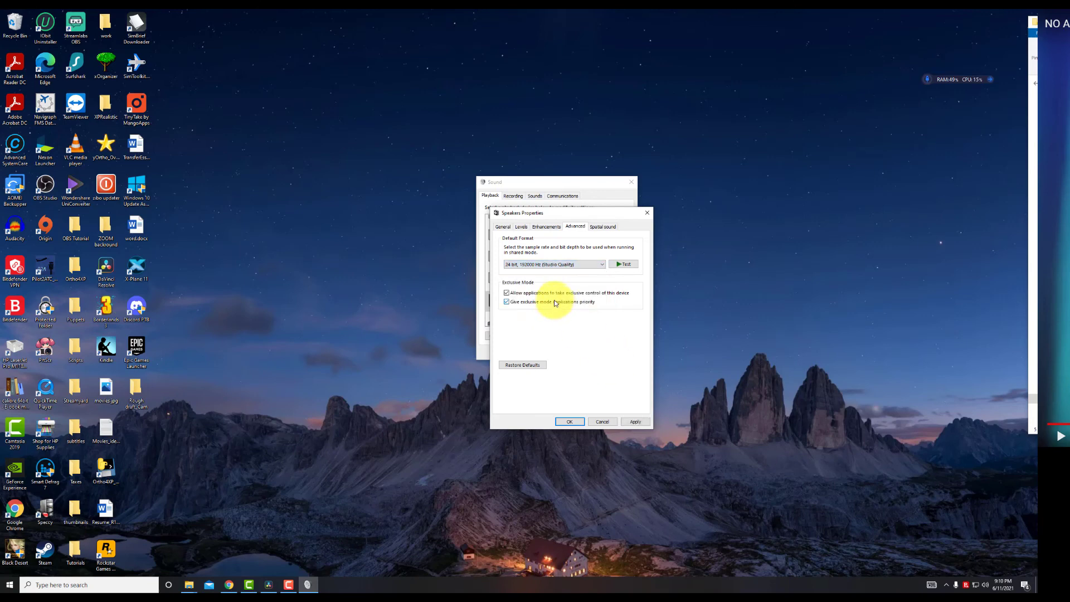
{"action": "left_click", "coordinate": [549, 265]}
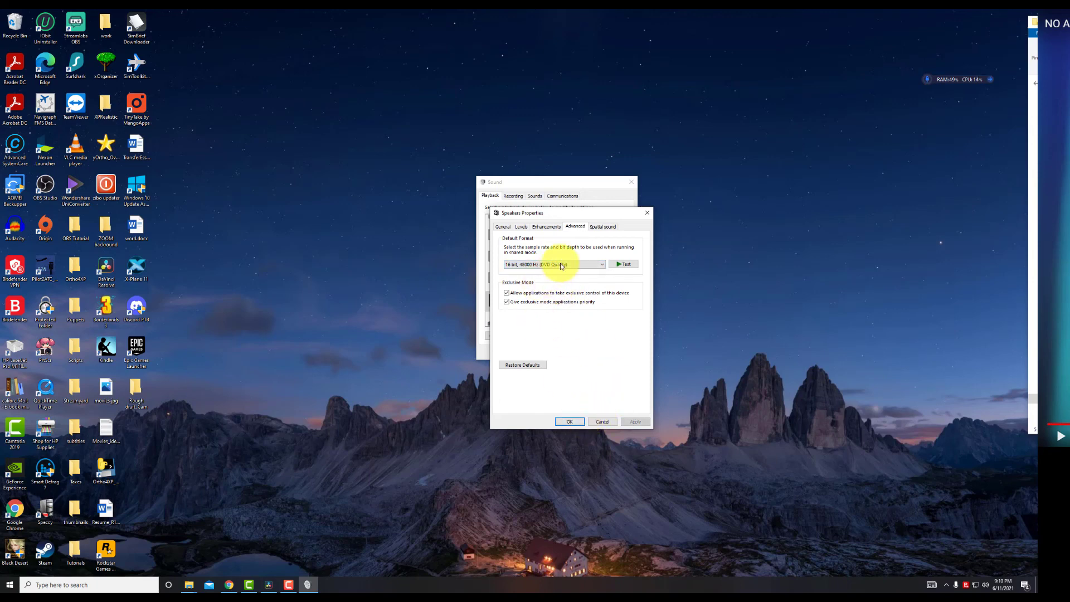
{"action": "left_click", "coordinate": [570, 422]}
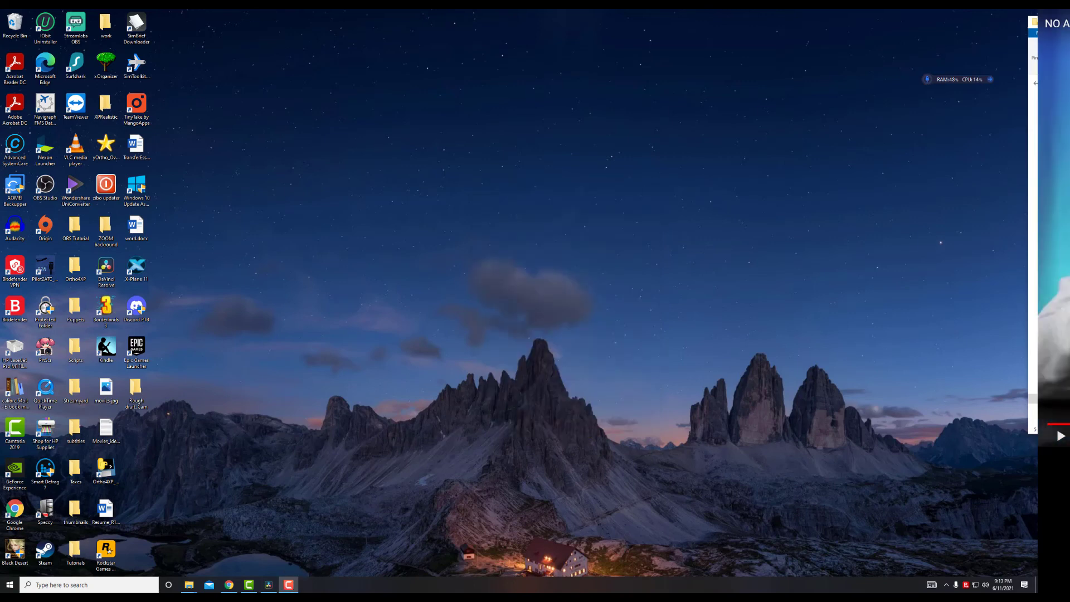